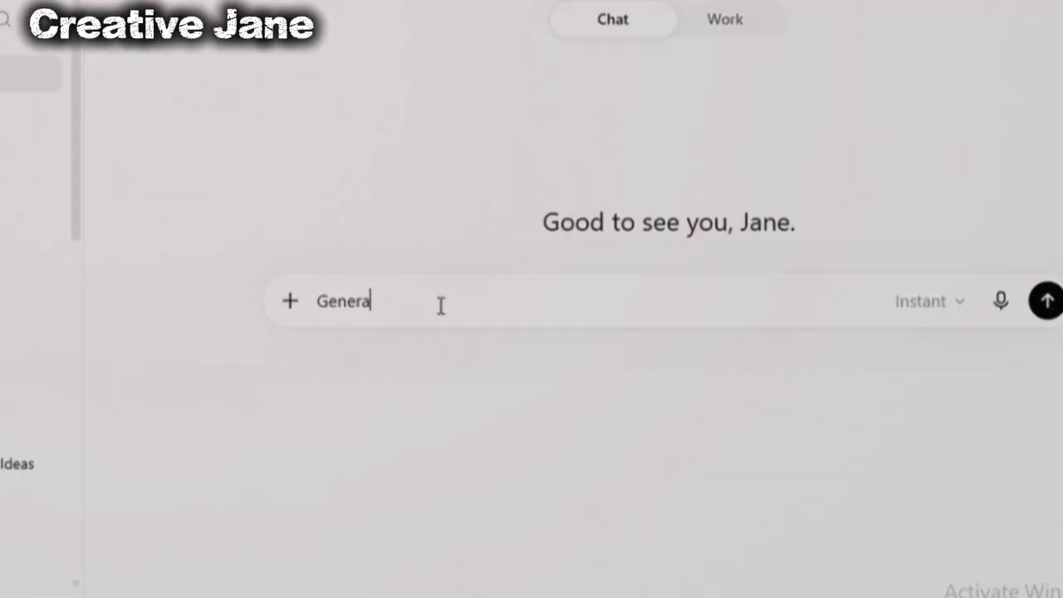
# - Ask for 20 interesting Nollywood ideas featuring only two adult characters aged 25 or older, avoiding children and sensitive content
pyautogui.write('te 20 intresting Nollywood ideas featuring only two adult c')
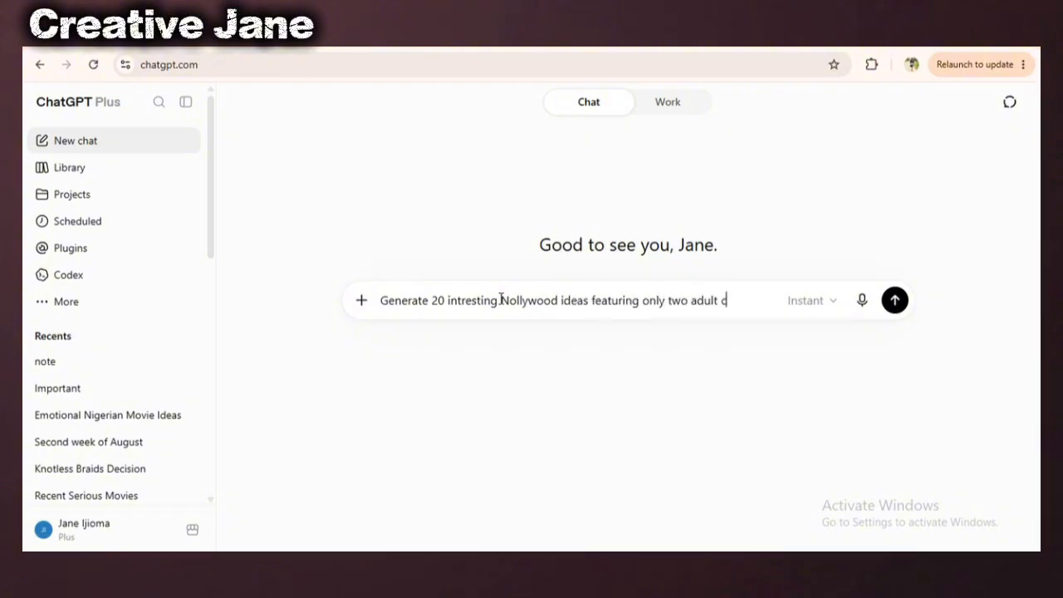
pyautogui.write('haracters aged 25 or')
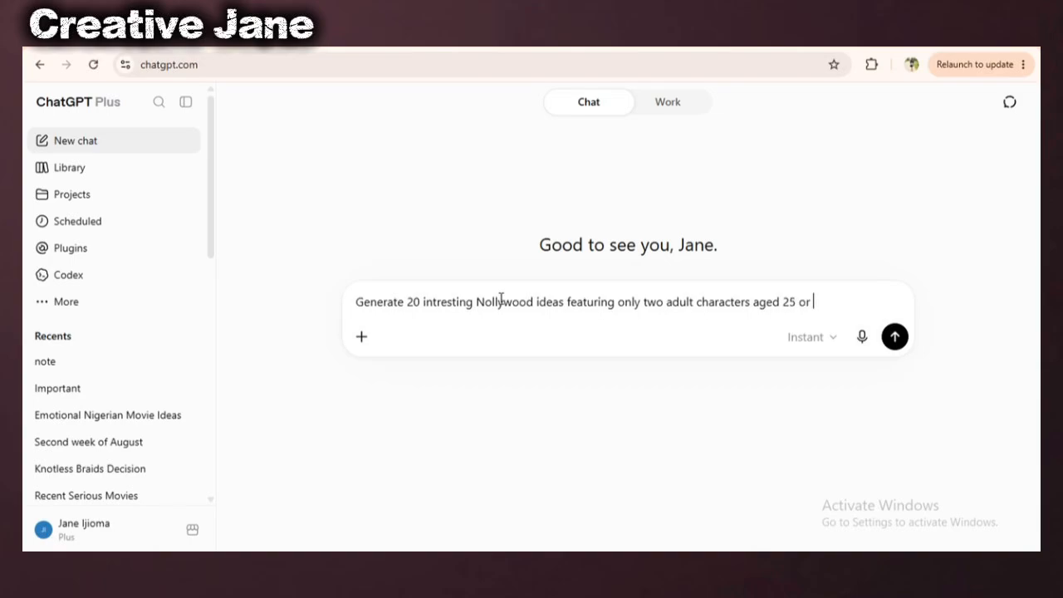
pyautogui.write(' older.Avoid children and')
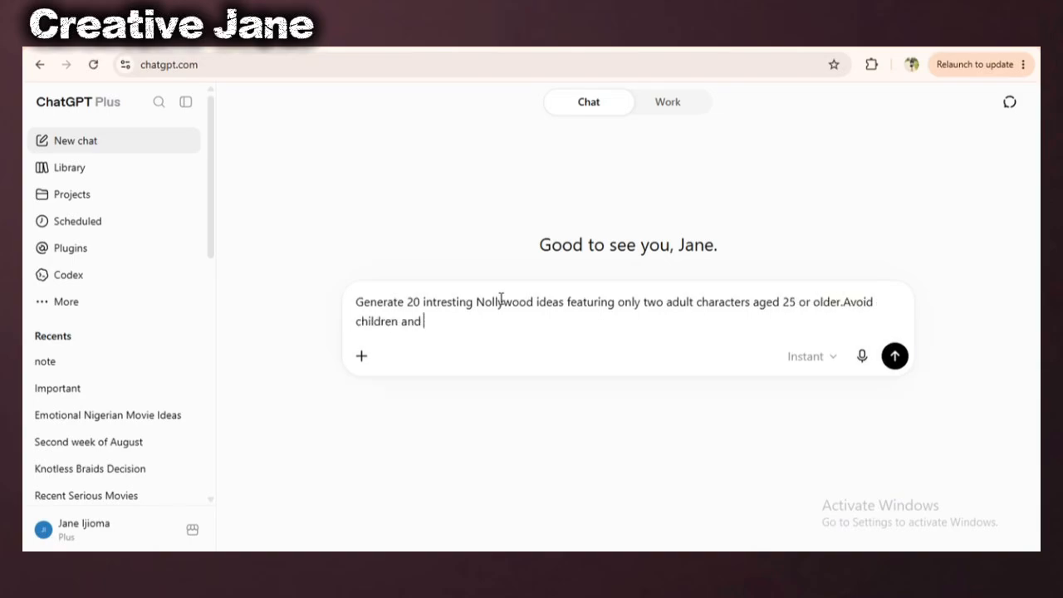
pyautogui.write(' sensitive content')
pyautogui.click(894, 355)
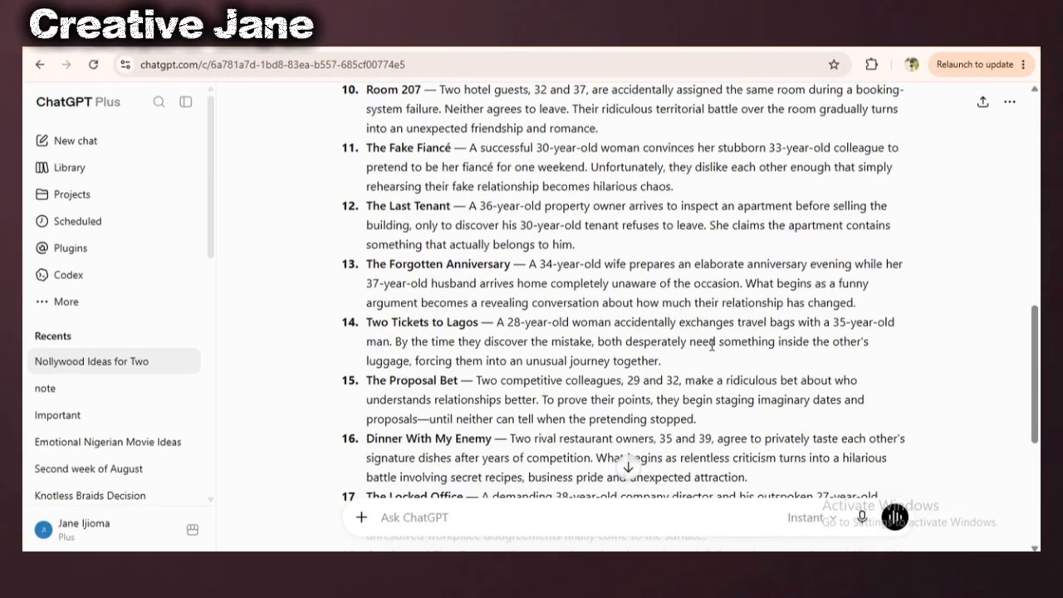
# - Request that story 14 be expanded into a complete 7 scene Nollywood short movie script using only the same two adult characters throughout
pyautogui.moveTo(367, 233); pyautogui.dragTo(671, 271)
pyautogui.click(585, 333)
pyautogui.scroll(2, 475, 525)
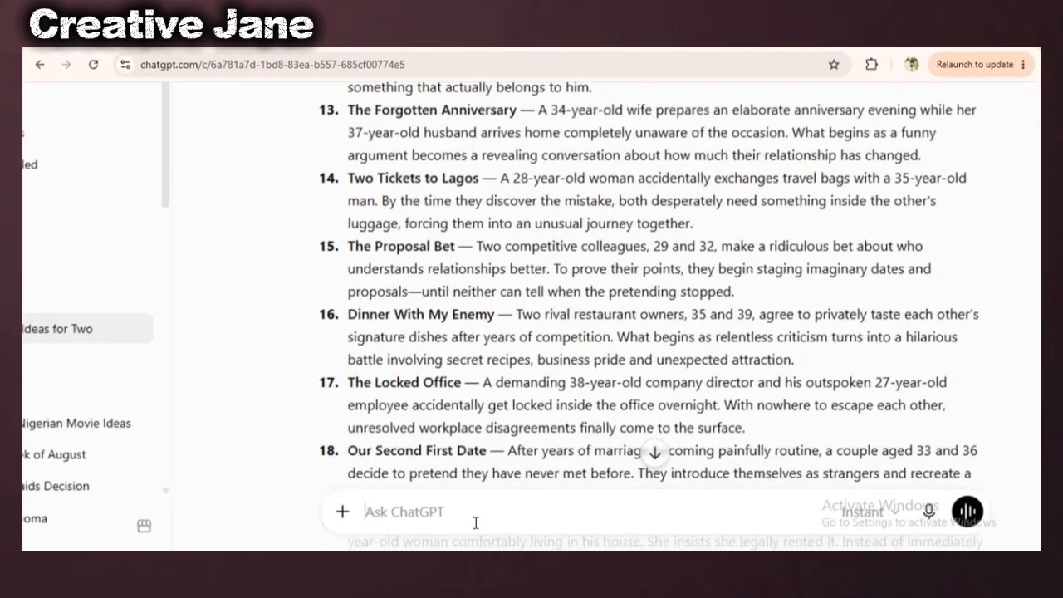
pyautogui.write('Expand story 14 into a')
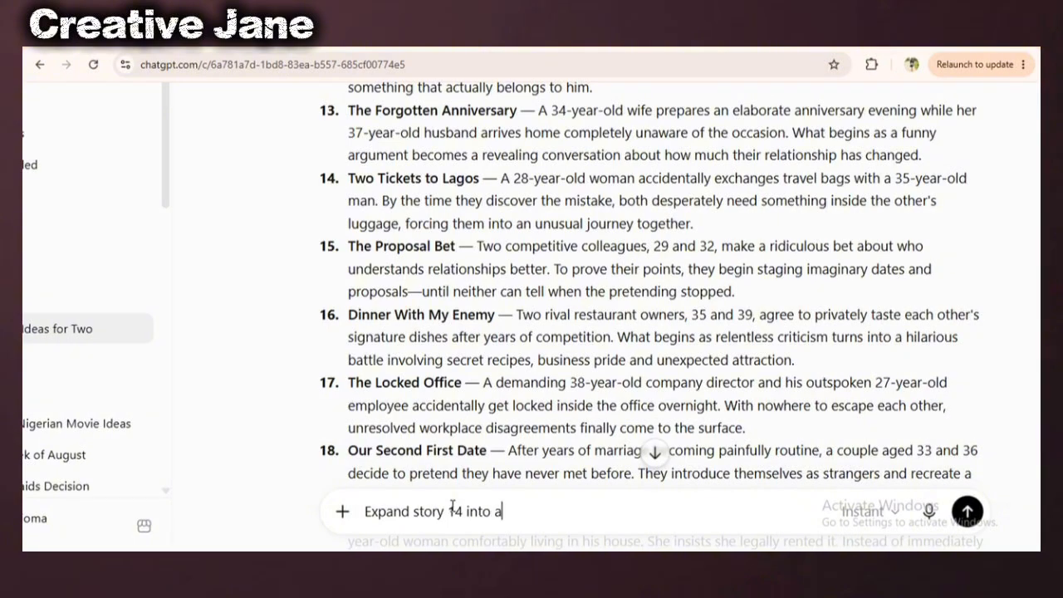
pyautogui.write(' complete 7 scene Nollywood short movie script u')
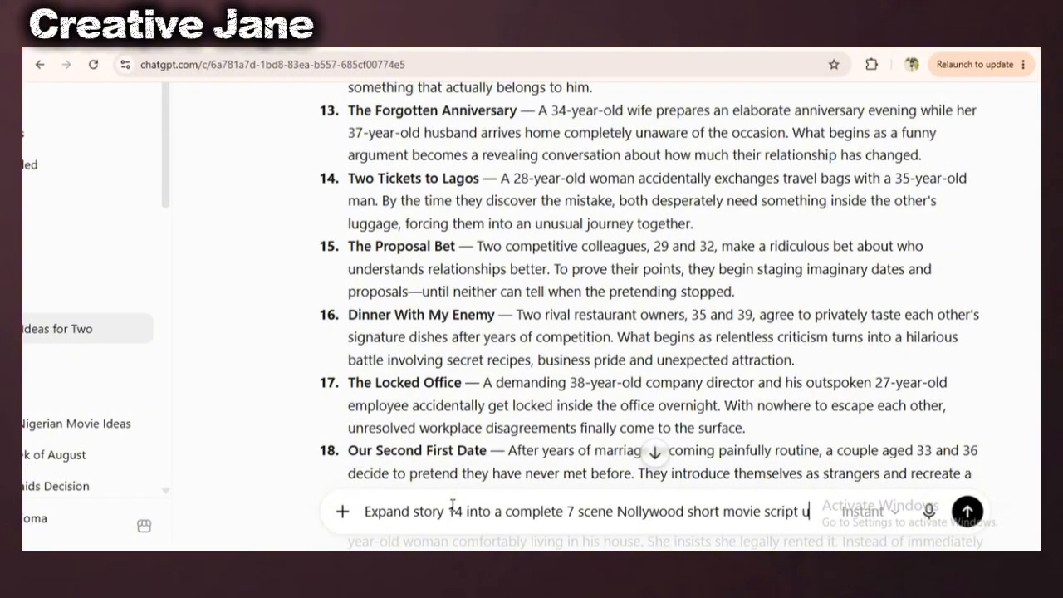
pyautogui.write('sing only thes')
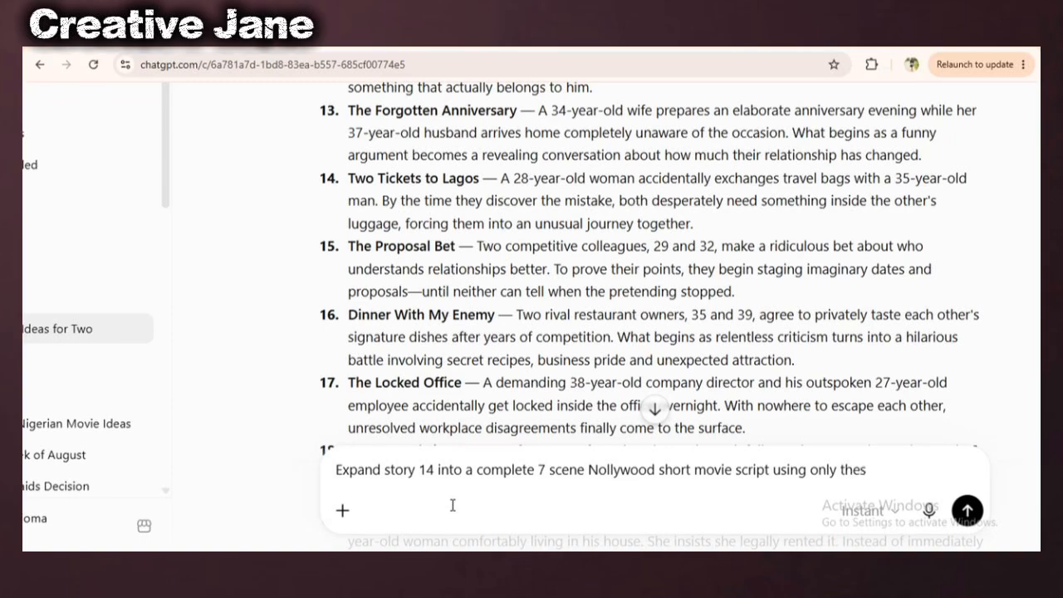
pyautogui.write('ame two adult characters throughout the 7 scenes')
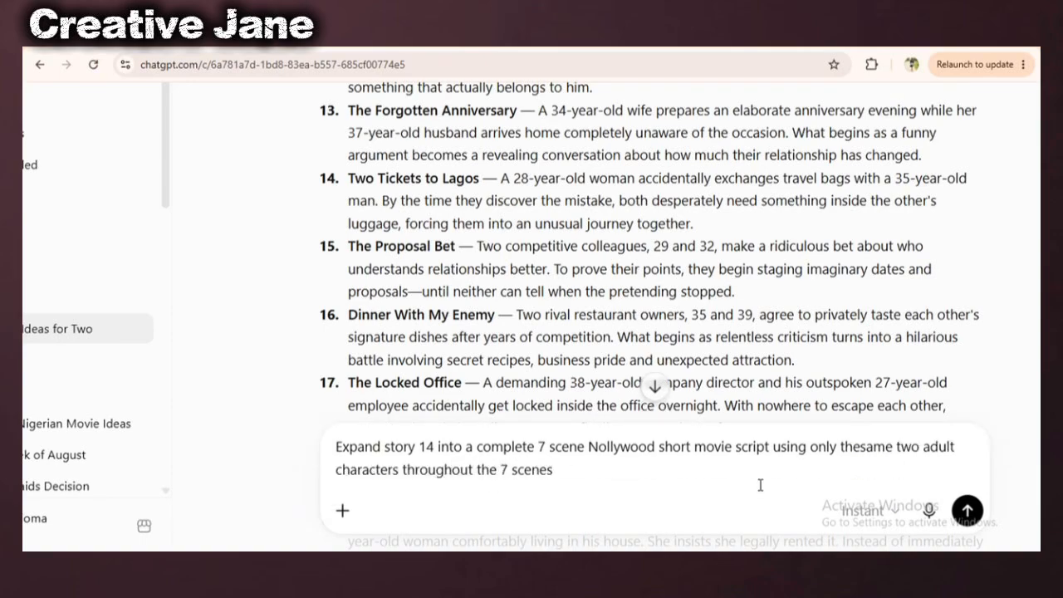
pyautogui.click(967, 510)
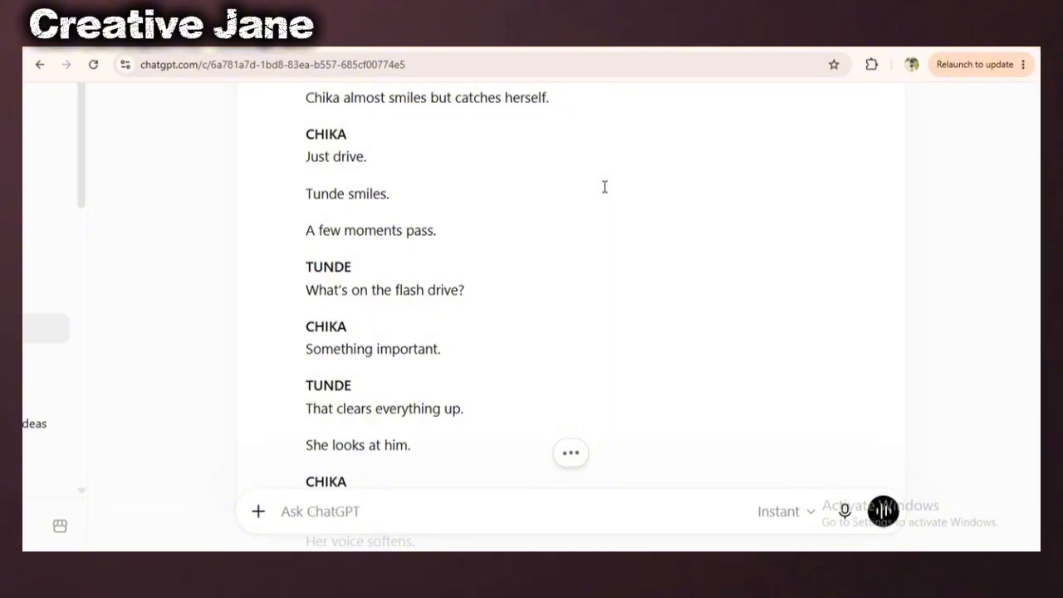
# - Request a two-character reference image prompt and separate 16:9 image prompts for all 7 scenes in premium cinematic Nigerian digital movie style
pyautogui.hotkey('ctrl', 'v')
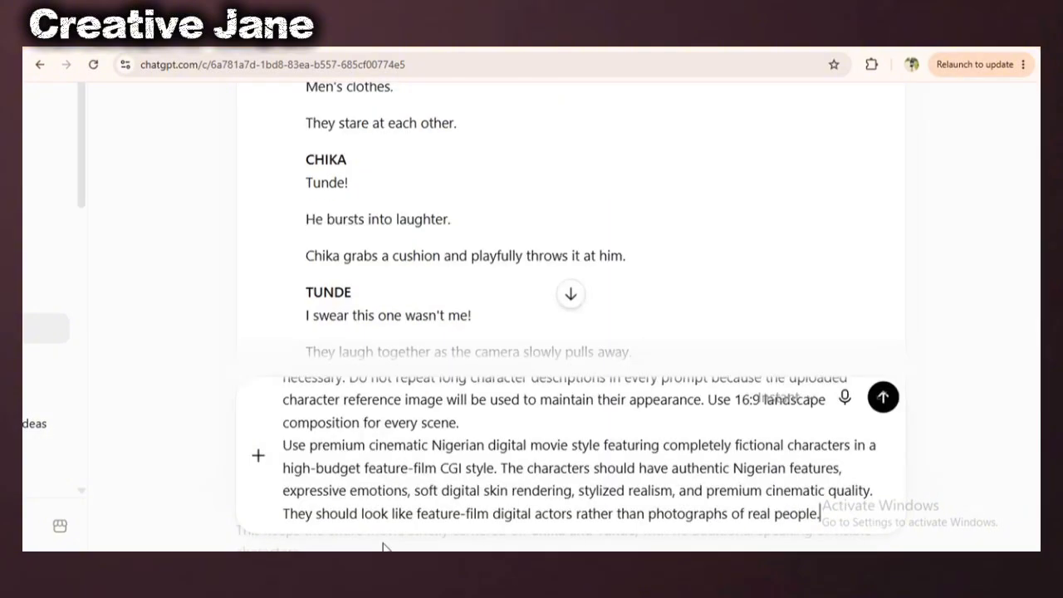
pyautogui.scroll(3, 447, 401)
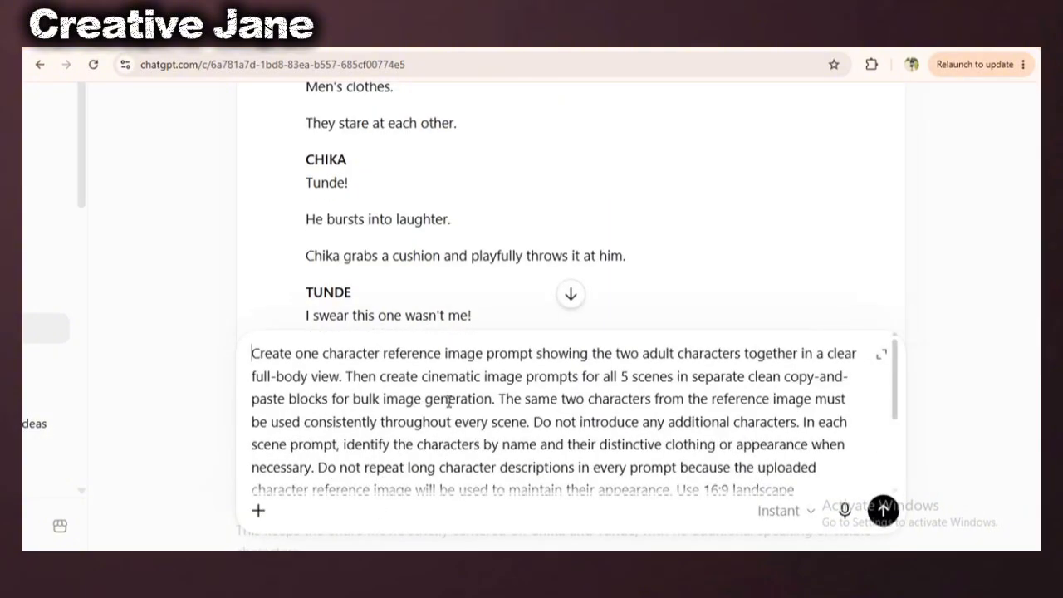
pyautogui.click(629, 377)
pyautogui.press('BackSpace')
pyautogui.write('7')
pyautogui.hotkey('ctrl', 'End')
pyautogui.hotkey('shift', 'Return')
pyautogui.write('Use premium cinematic Nigerian digital movie style featuring completely fictional characters in a high-budget feature-film CGI style. The characters should have authentic Nigerian features, expressive emotions, soft digital skin rendering, stylized realism, and premium cinematic quality. They should look like feature-film digital actors rather than photographs of real people.')
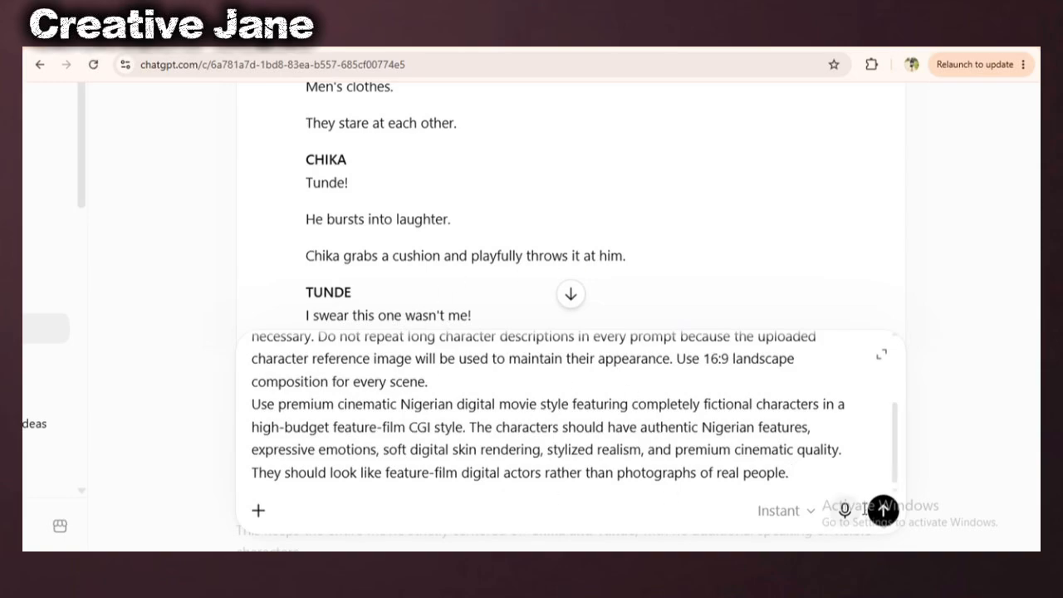
pyautogui.click(884, 512)
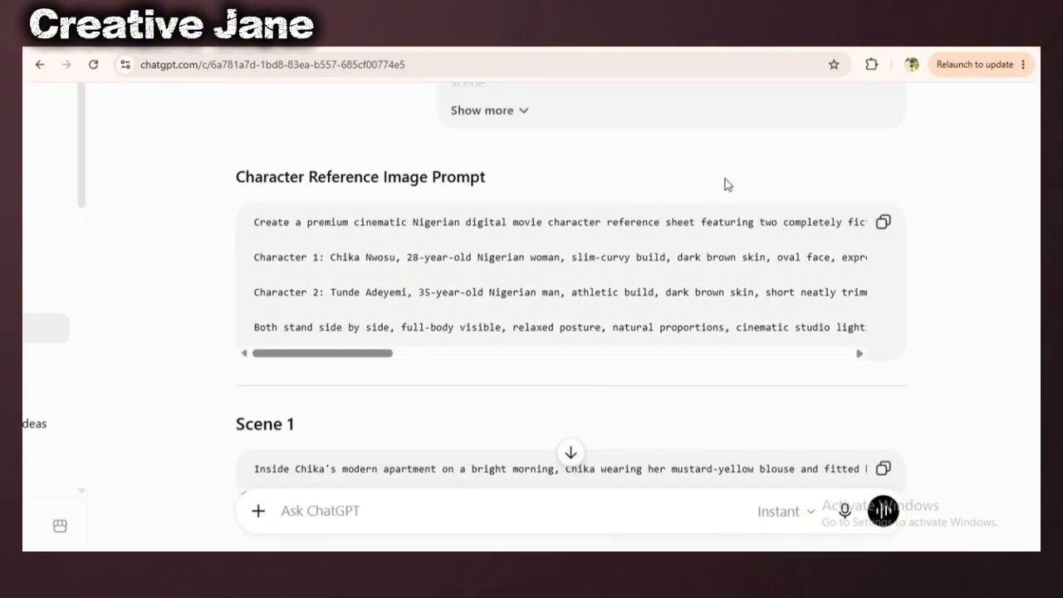
# - Review the generated scene image prompts and the character reference image prompt above them
pyautogui.scroll(-6, 968, 254)
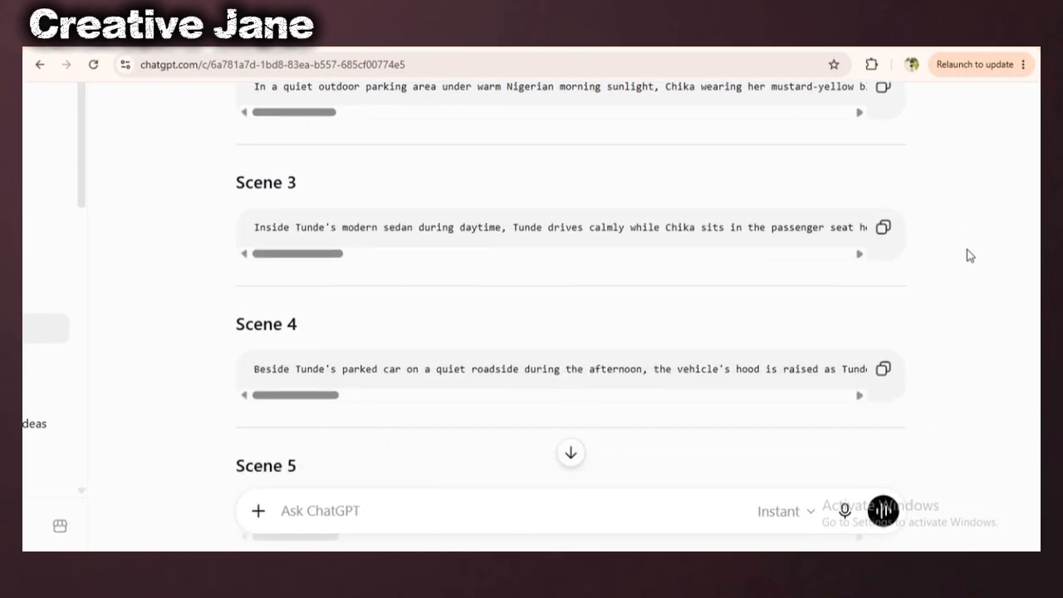
pyautogui.scroll(-5, 968, 254)
pyautogui.scroll(5, 969, 255)
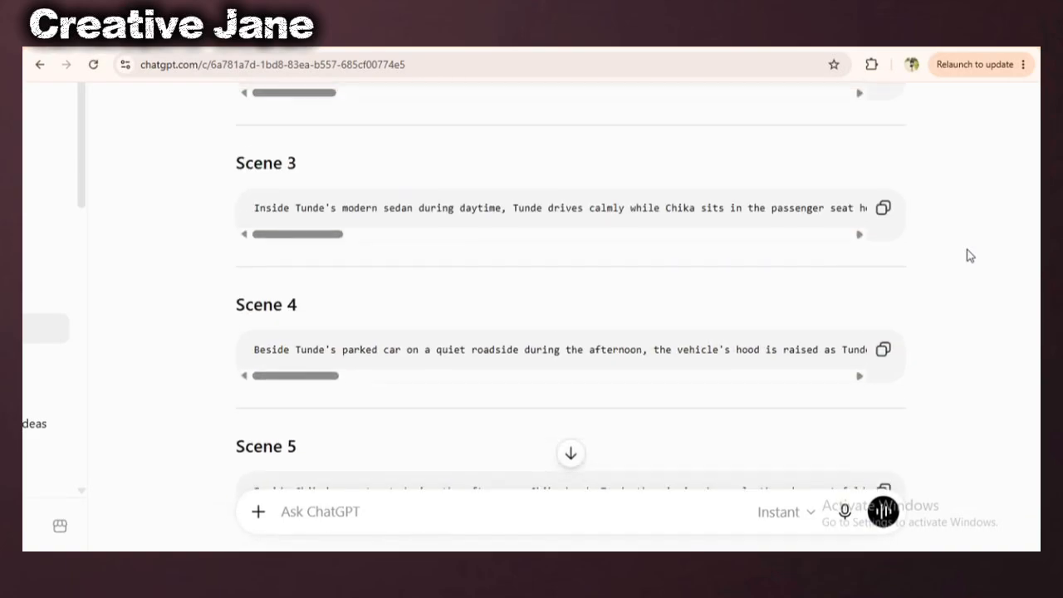
pyautogui.scroll(5, 968, 254)
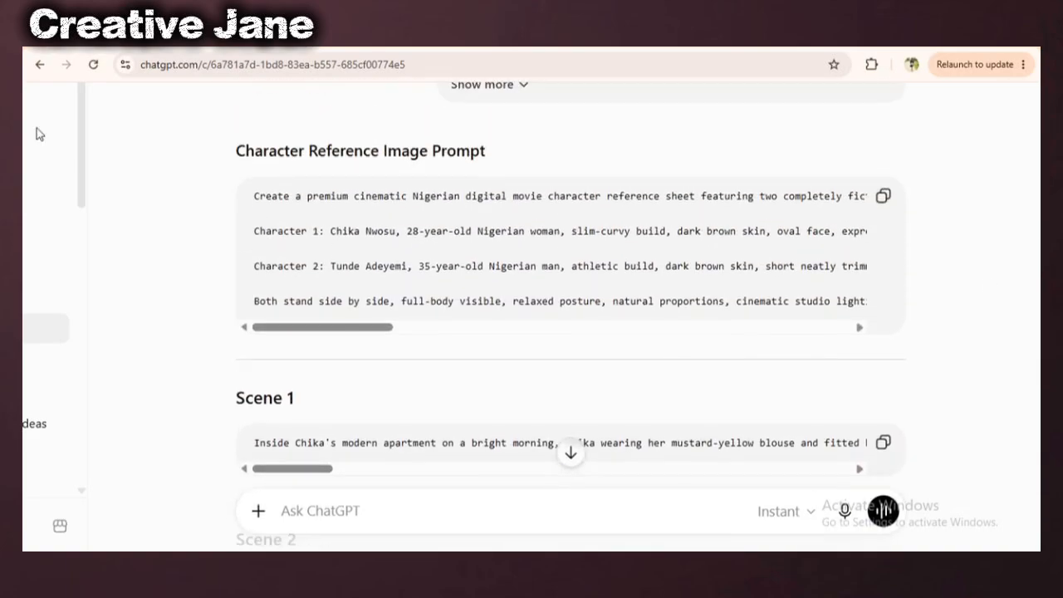
pyautogui.moveTo(236, 150); pyautogui.dragTo(517, 176)
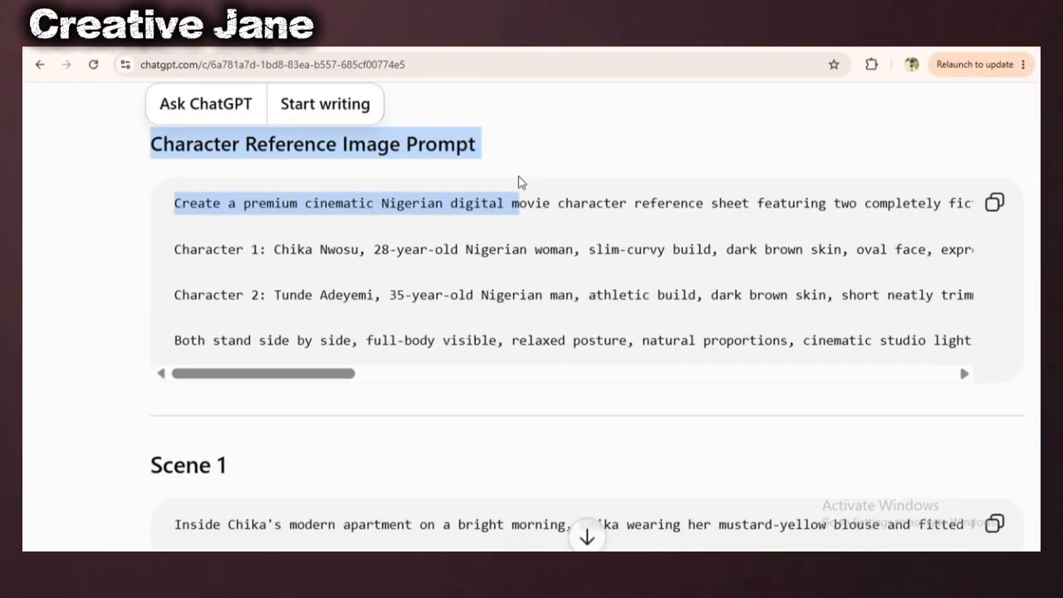
pyautogui.click(518, 176)
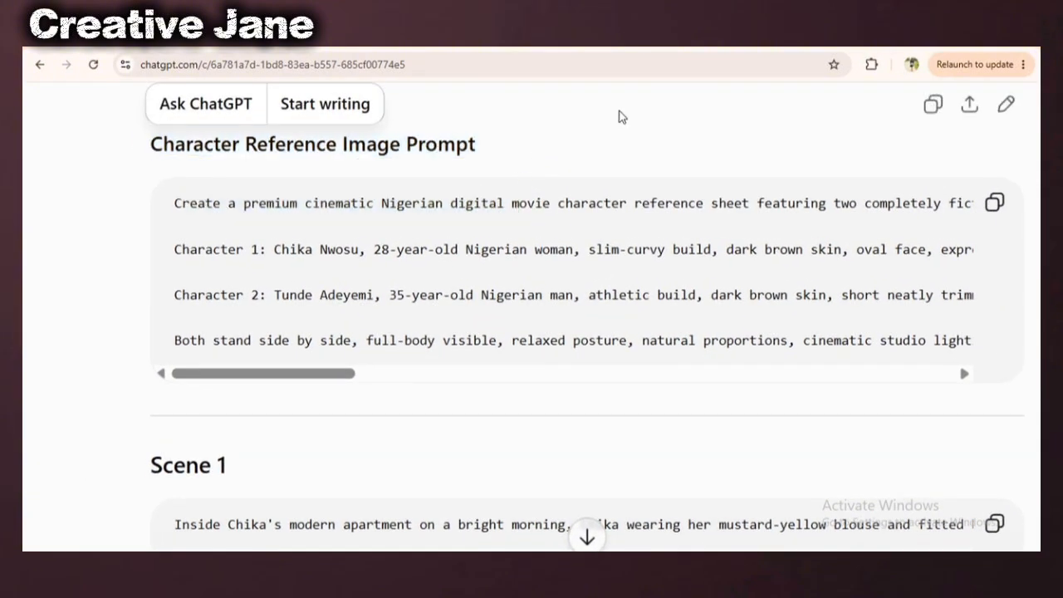
# - Request cinematic image-to-video animation prompts with dialogue for every scene, identifying each speaker and moving only the speaking character's lips
pyautogui.hotkey('ctrl', '-')
pyautogui.rightClick(390, 171)
pyautogui.click(438, 346)
pyautogui.write("Create cinematic image-to-video animation prompts with character dialogue for every scene. For every spoken line, clearly identify the speaker by character name, gender, clothing color, and physical position in the image. Specify that only the speaking character's lips should move while the other character remains silent with their mouth closed and reacts naturally. Clearly state when the first character finishes speaking before the second character begins. Do not allow characters to exchange, overlap, or repeat each other's dialogue. Include natural character movement, facial expressions, environmental motion, and cinematic camera movement.")
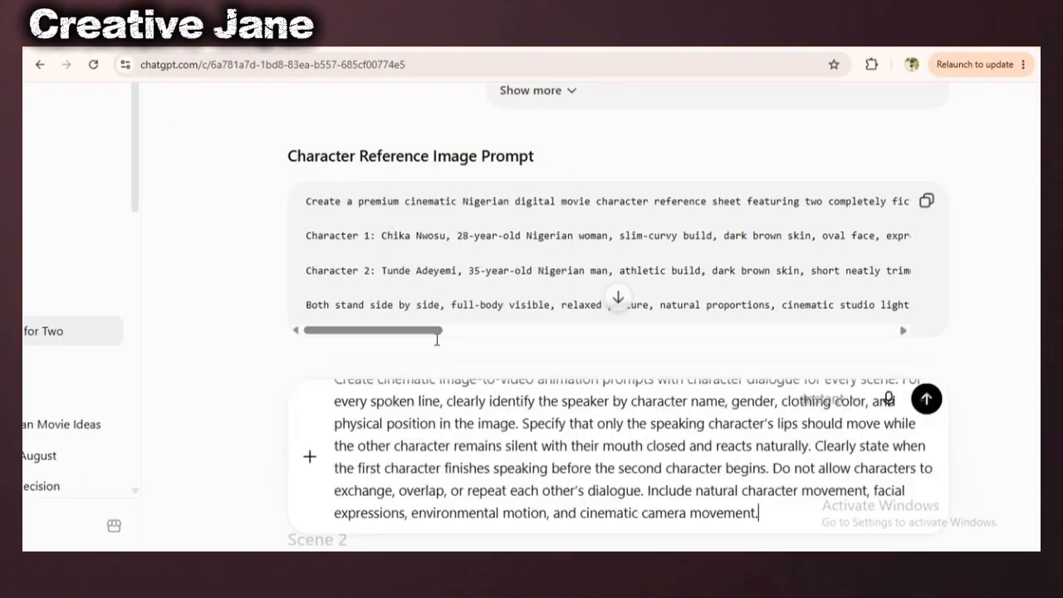
pyautogui.scroll(1, 867, 454)
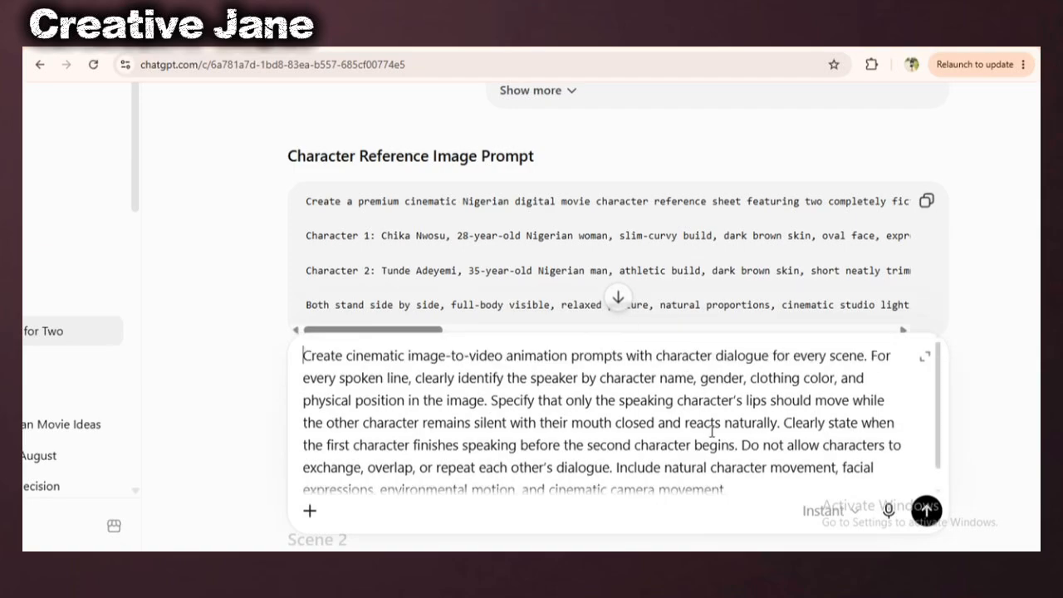
pyautogui.scroll(-1, 309, 353)
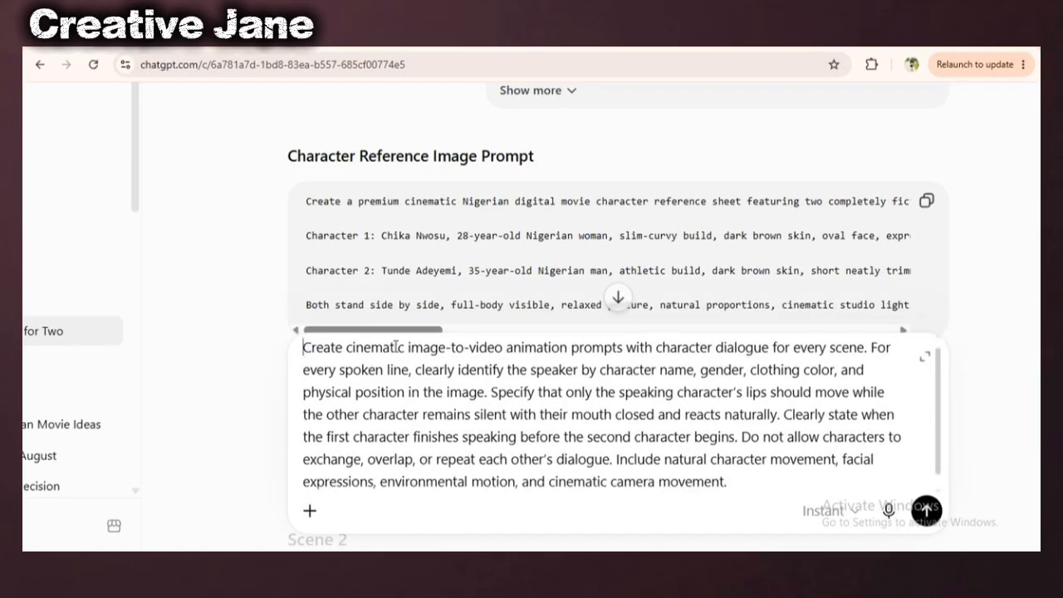
pyautogui.moveTo(304, 348); pyautogui.dragTo(595, 370)
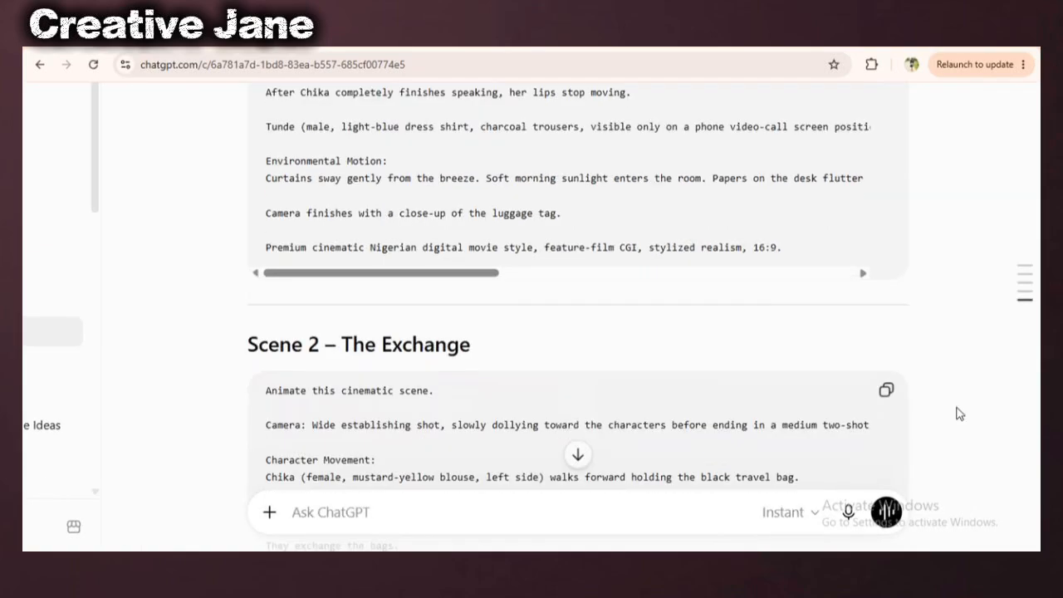
# - Review the animation prompts through the final scene, and return to the character reference image prompt
pyautogui.scroll(-5, 956, 413)
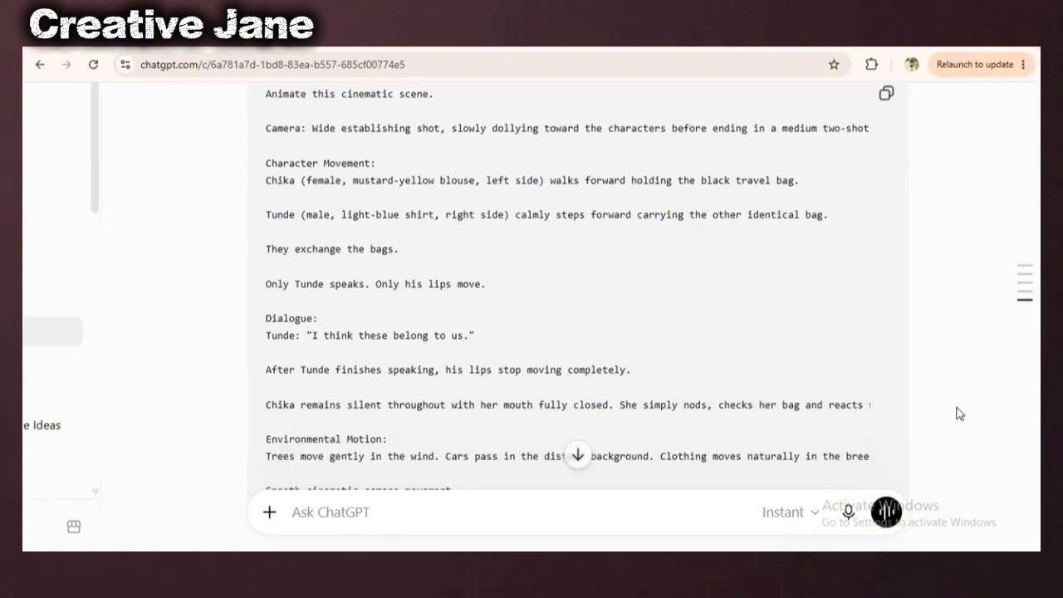
pyautogui.scroll(-5, 959, 413)
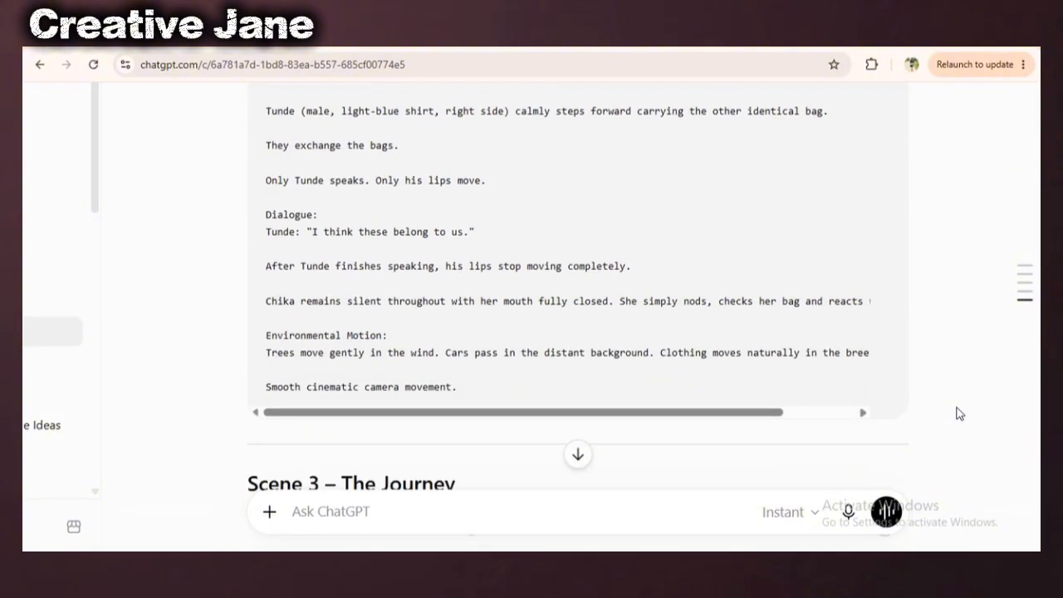
pyautogui.scroll(-1, 959, 413)
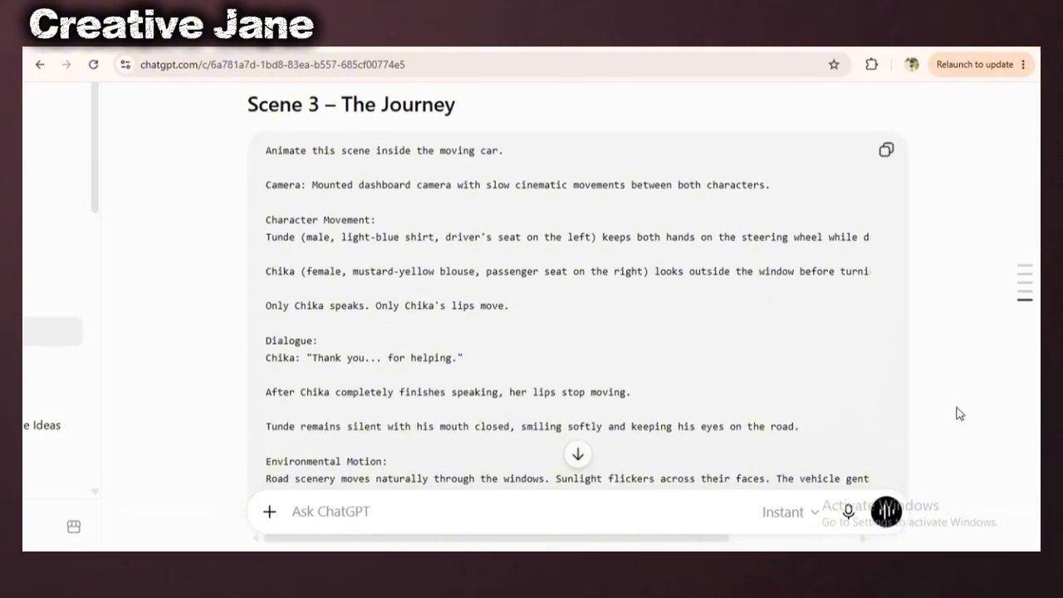
pyautogui.scroll(-10, 959, 412)
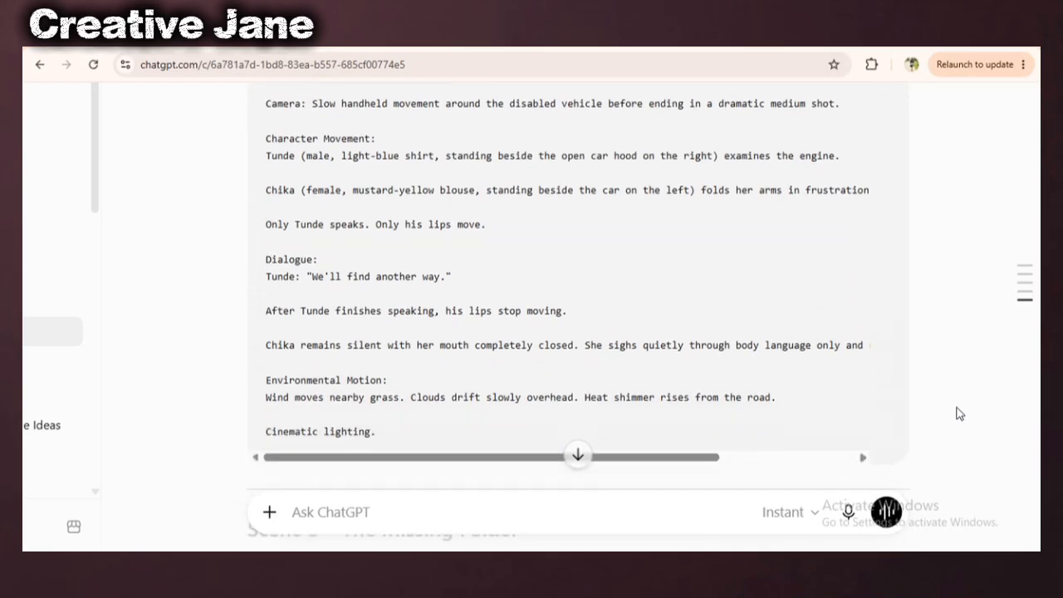
pyautogui.scroll(-12, 959, 413)
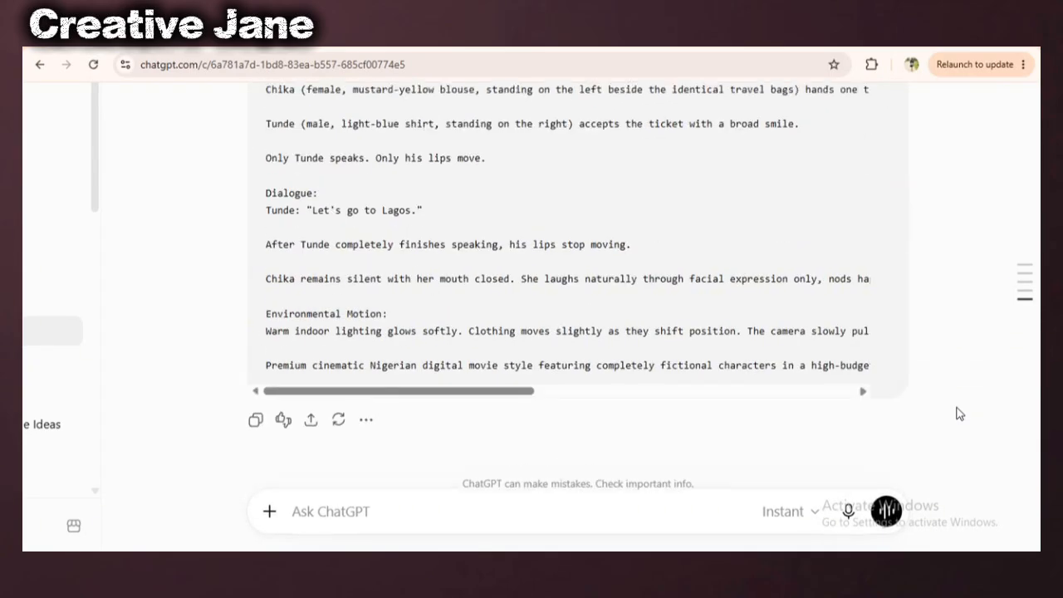
pyautogui.scroll(20, 959, 413)
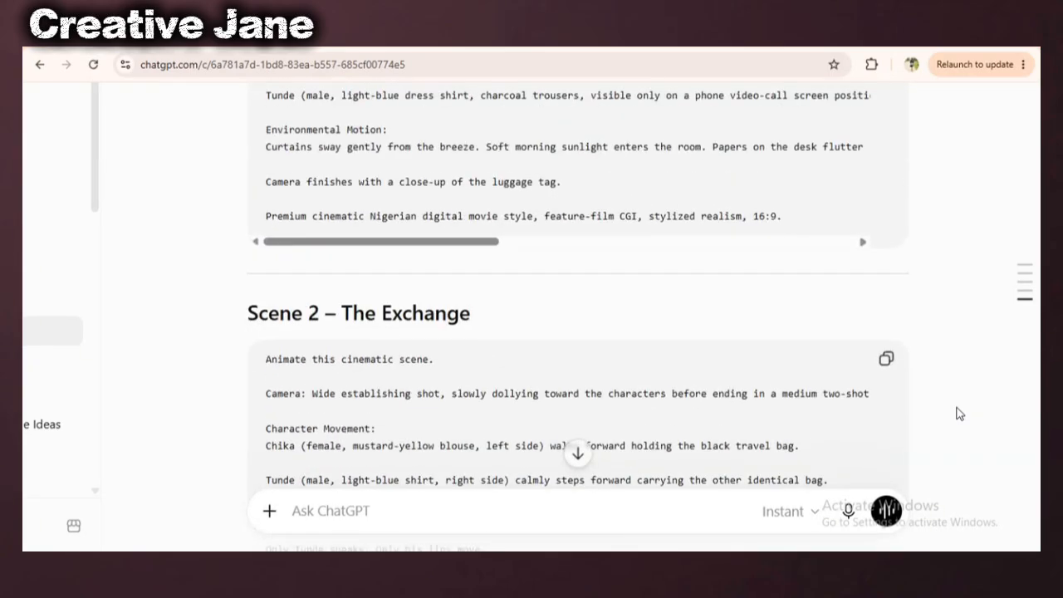
pyautogui.scroll(15, 959, 412)
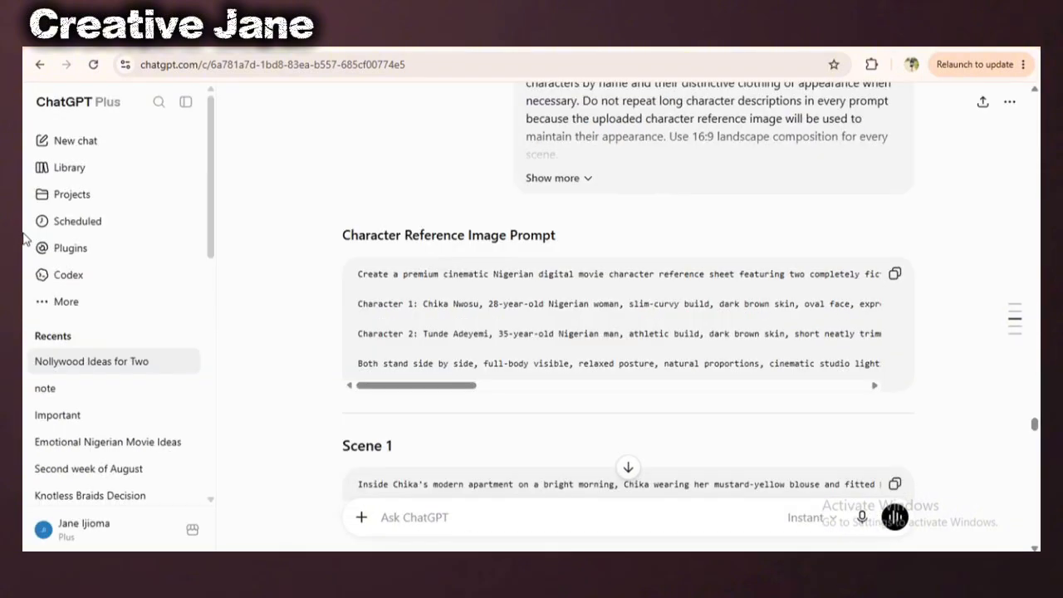
# - Generate the two-character reference image in ChatGPT's image creator from the copied character reference image prompt
pyautogui.click(72, 302)
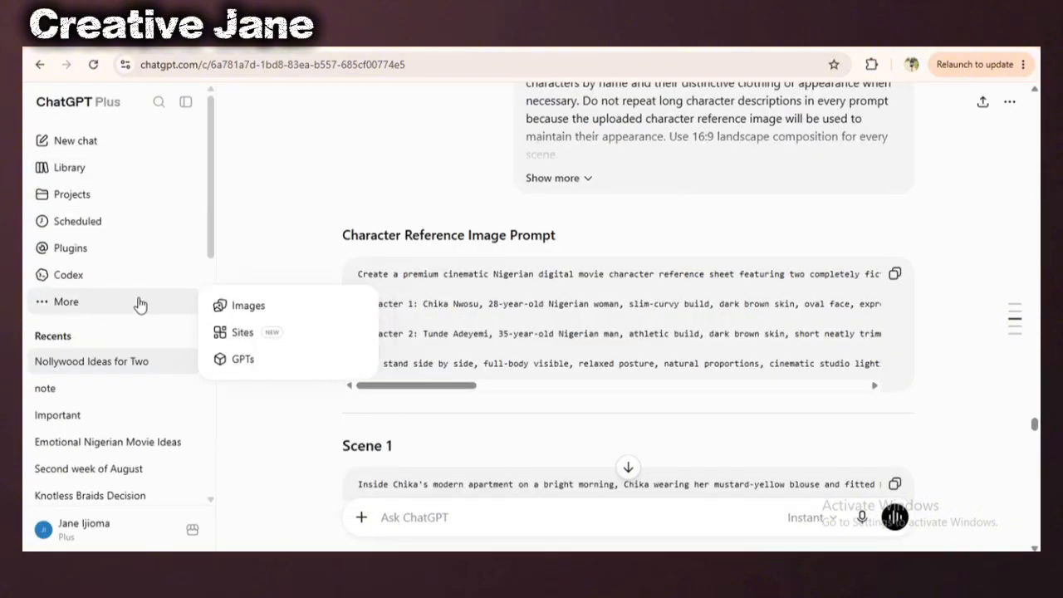
pyautogui.click(245, 311)
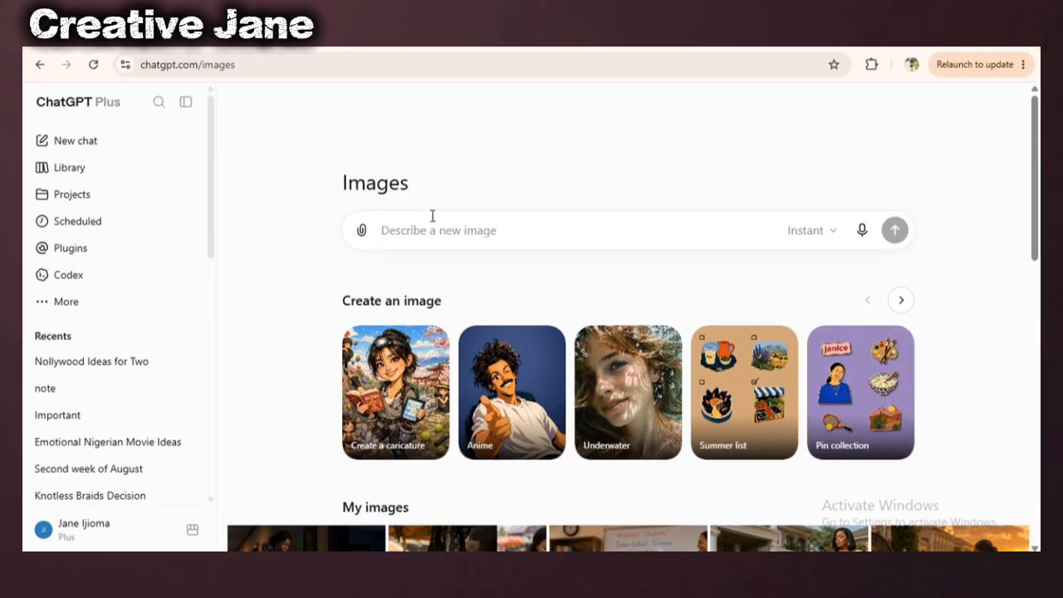
pyautogui.scroll(2, 399, 230)
pyautogui.rightClick(404, 230)
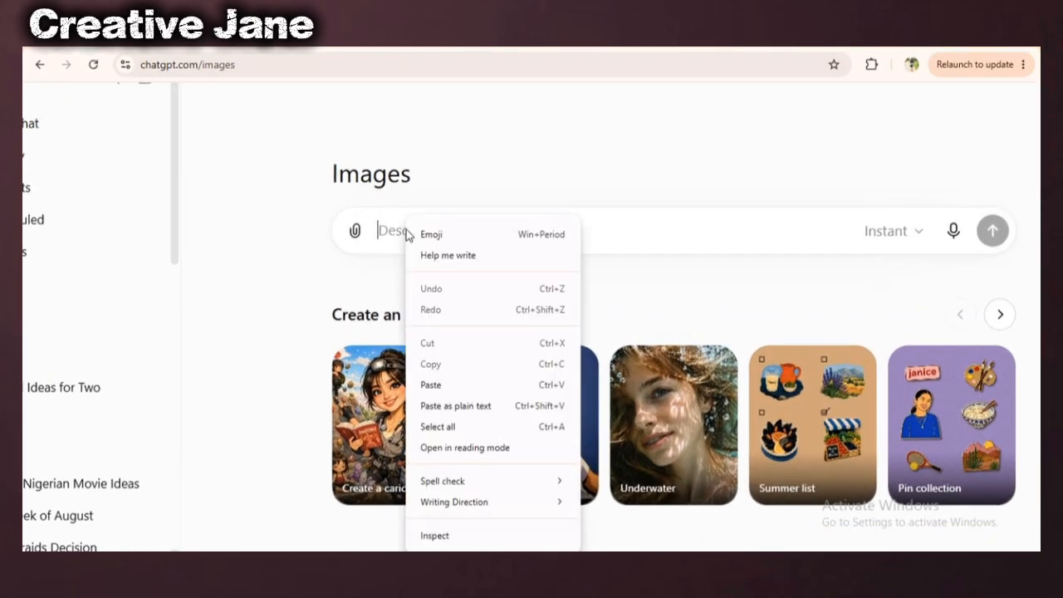
pyautogui.click(426, 387)
pyautogui.hotkey('ctrl', 'Home')
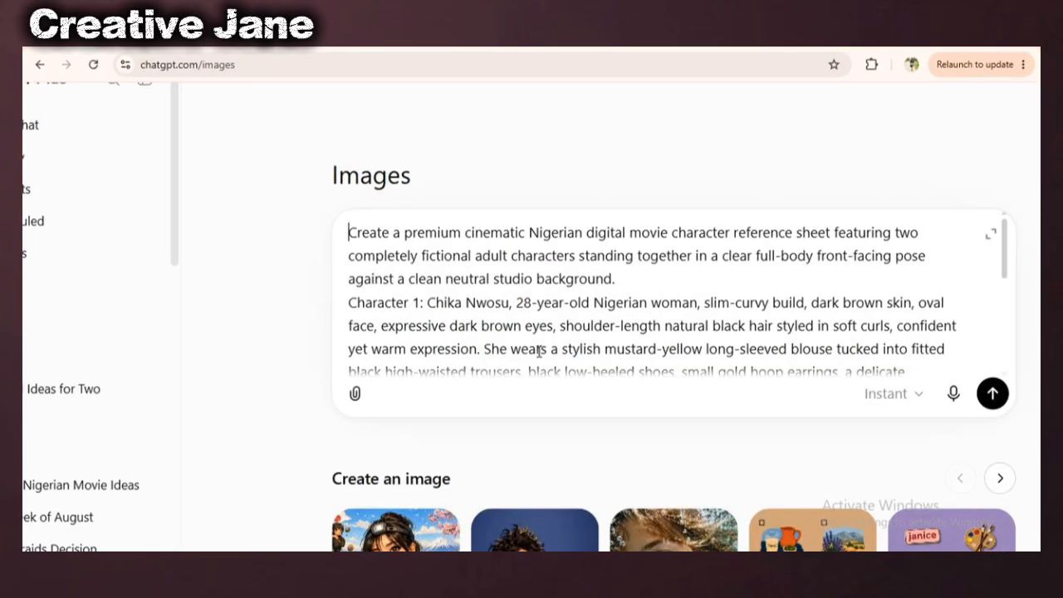
pyautogui.scroll(-2, 539, 350)
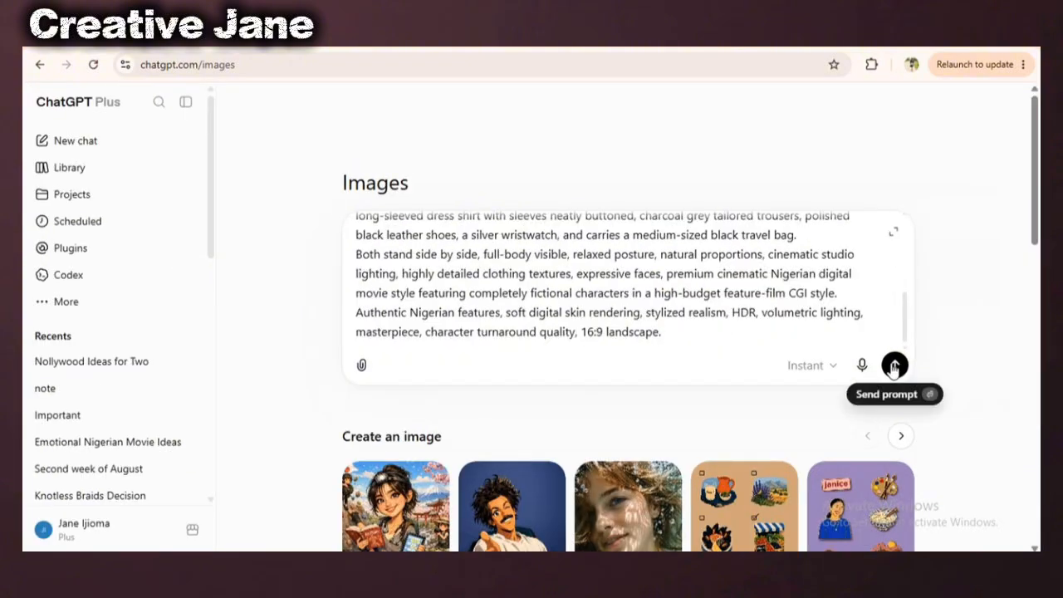
pyautogui.click(894, 367)
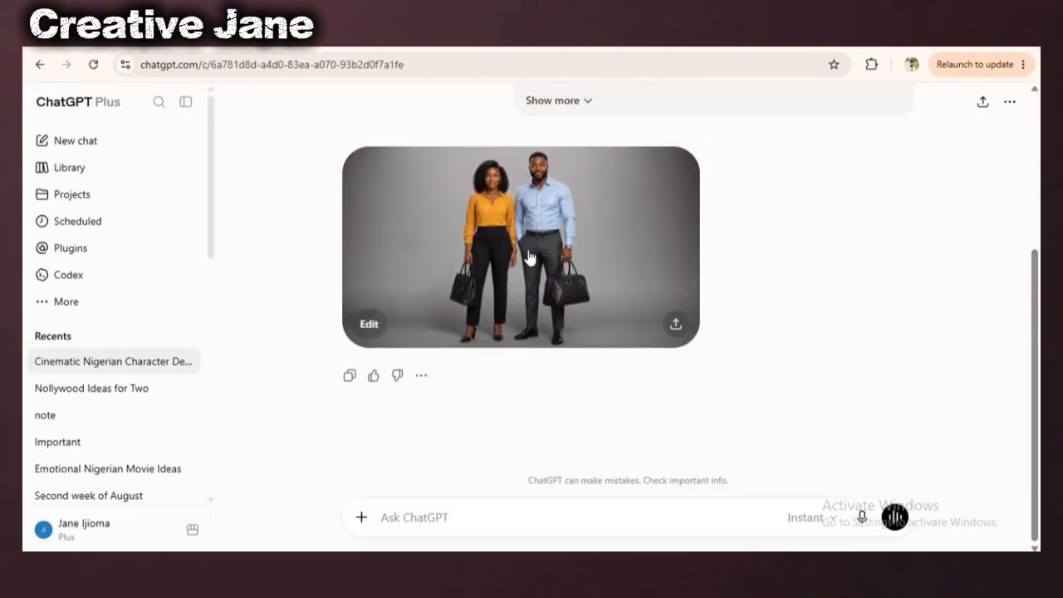
# - View the generated character reference image at full size, download it, and leave the image viewer
pyautogui.click(529, 257)
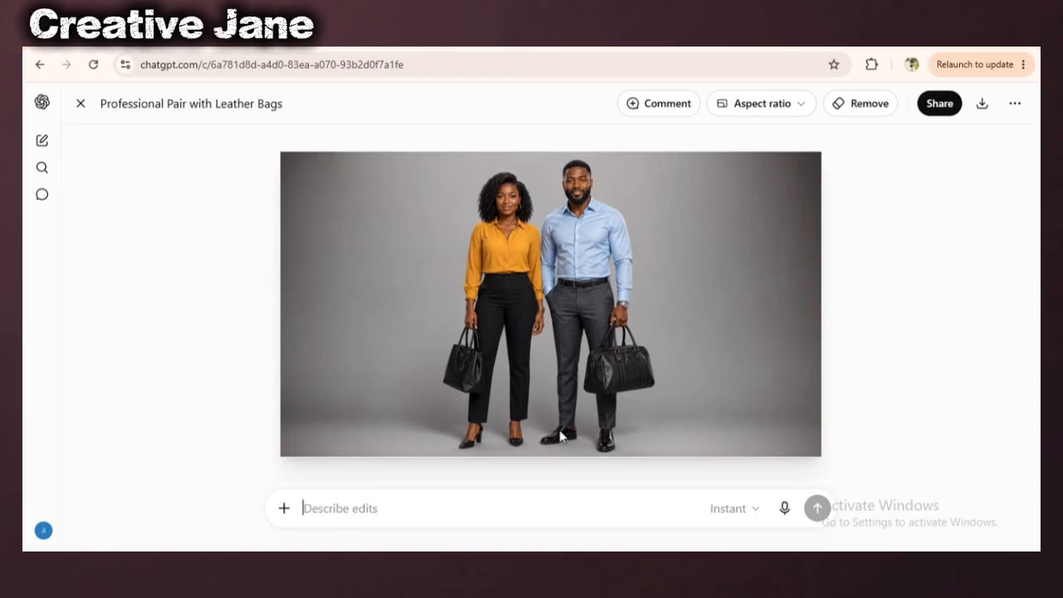
pyautogui.click(549, 264)
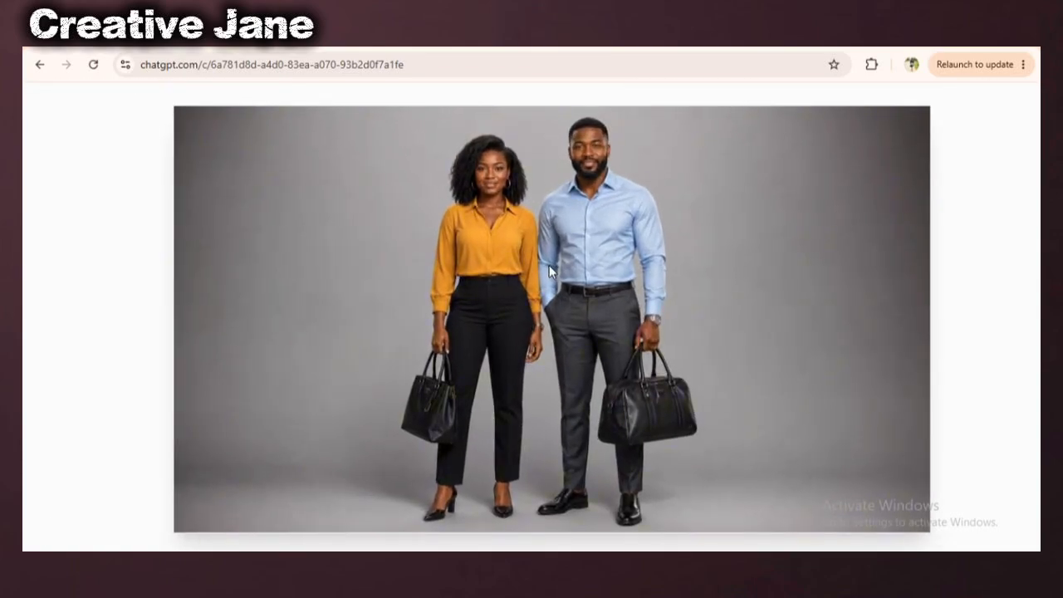
pyautogui.click(549, 265)
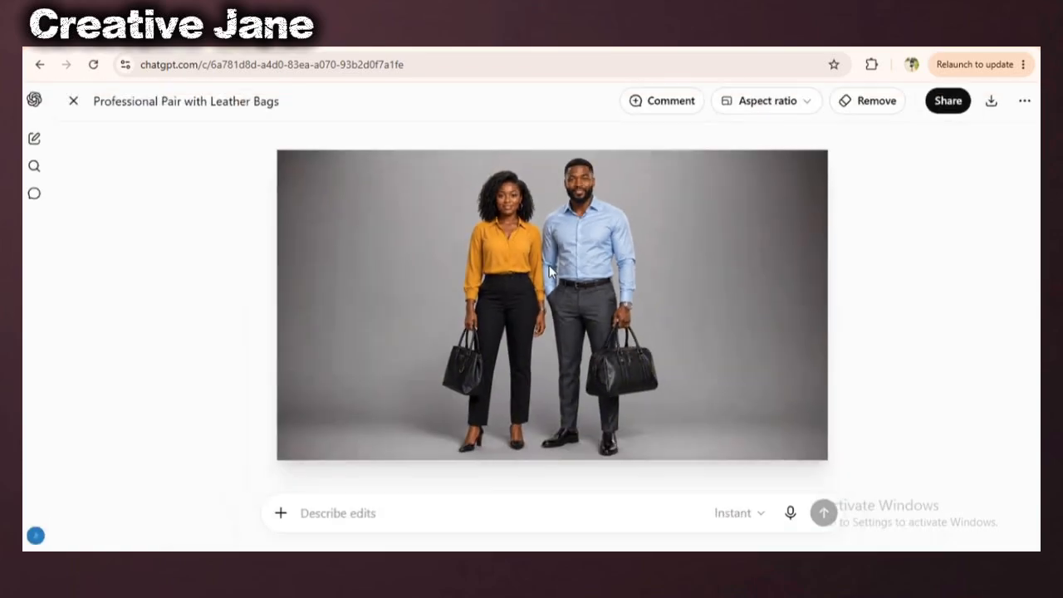
pyautogui.click(985, 103)
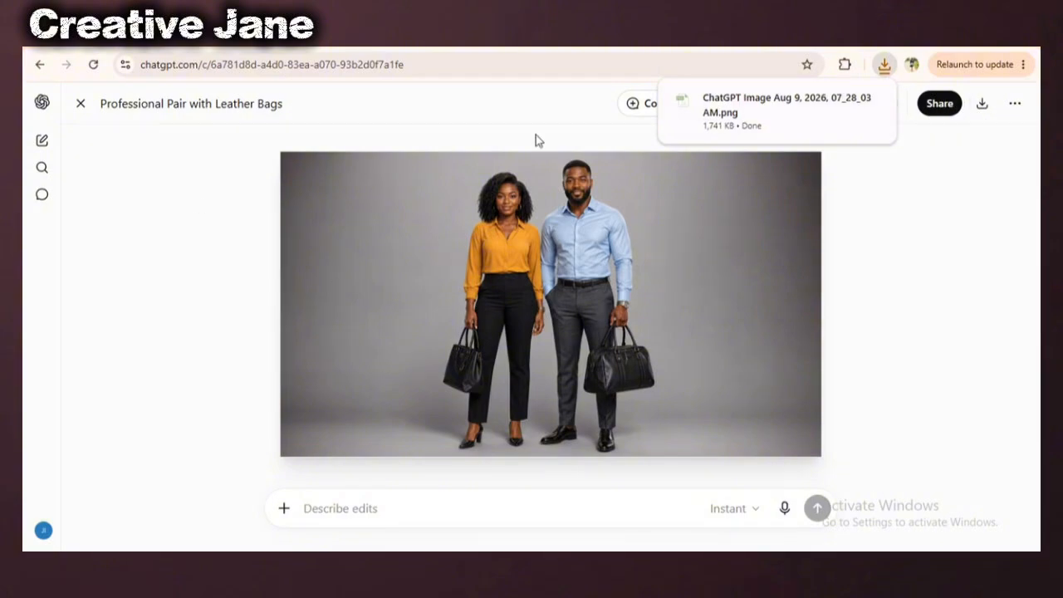
pyautogui.click(43, 103)
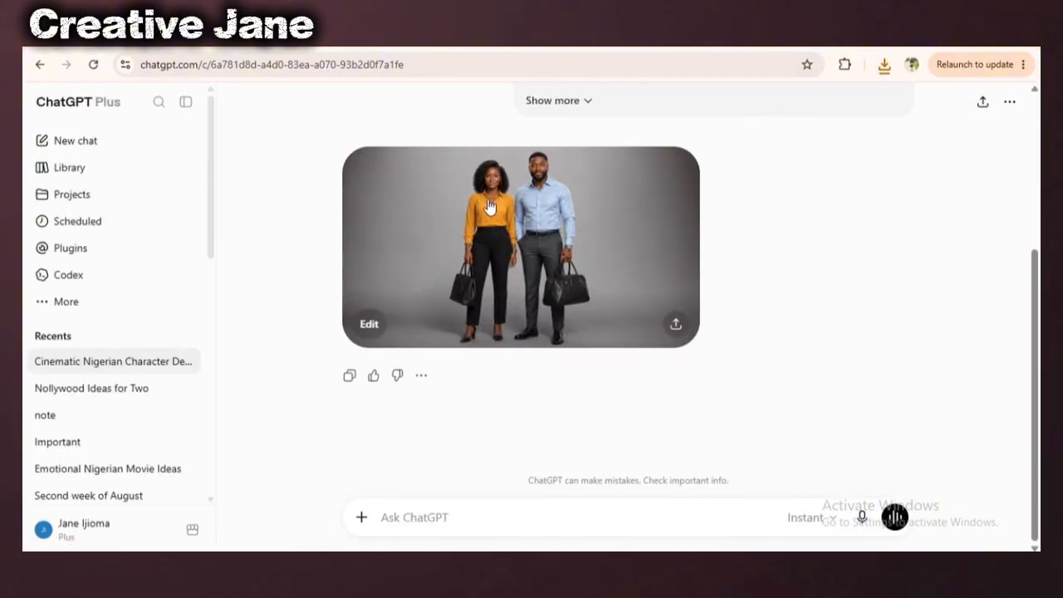
# - Collect the scene image prompts from the "Nollywood Ideas for Two" chat in a blank Google Docs document
pyautogui.click(129, 388)
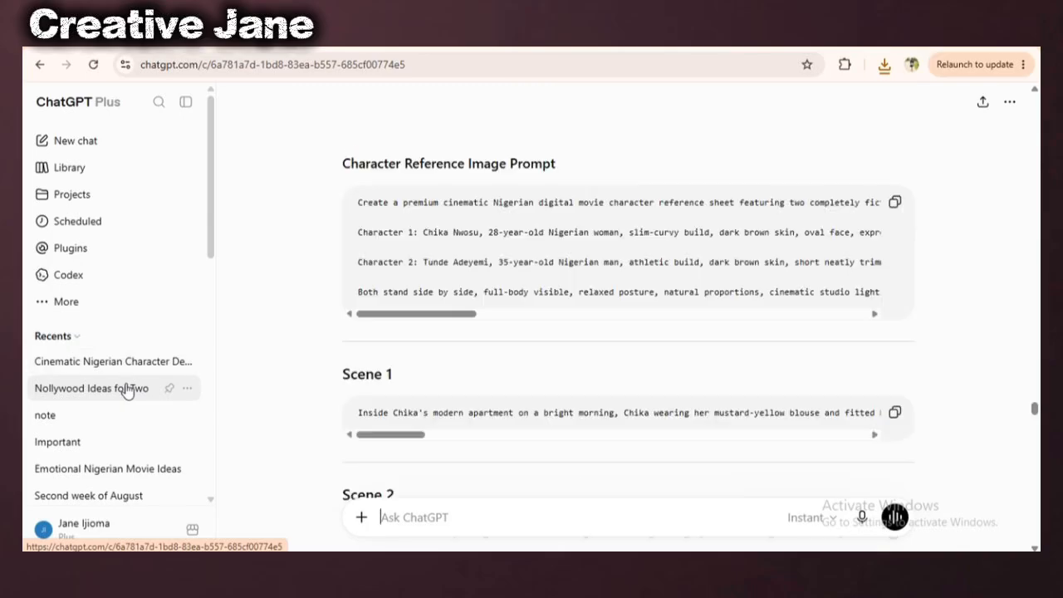
pyautogui.scroll(15, 991, 197)
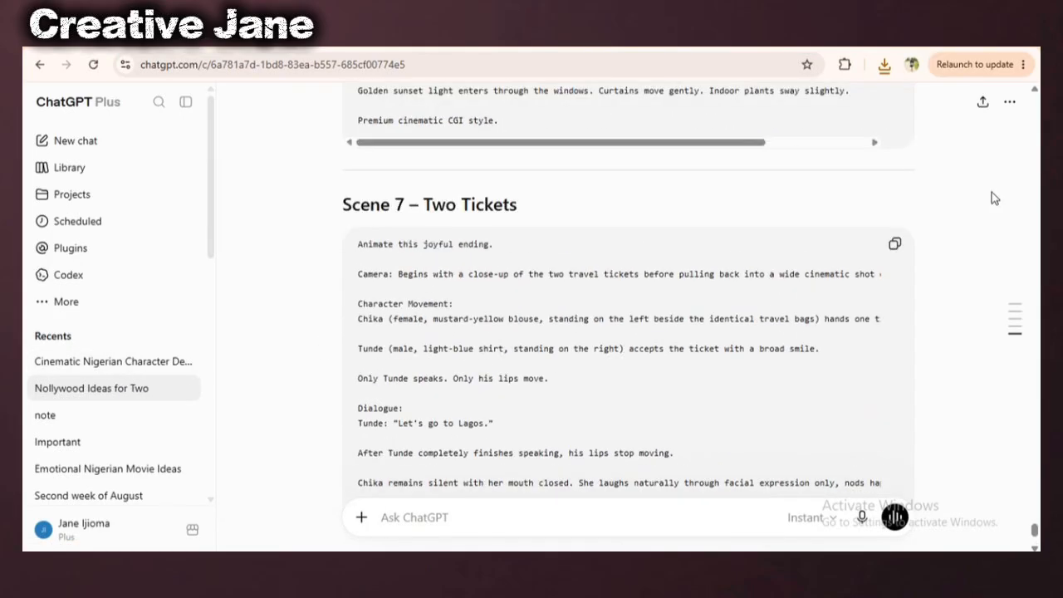
pyautogui.scroll(15, 995, 198)
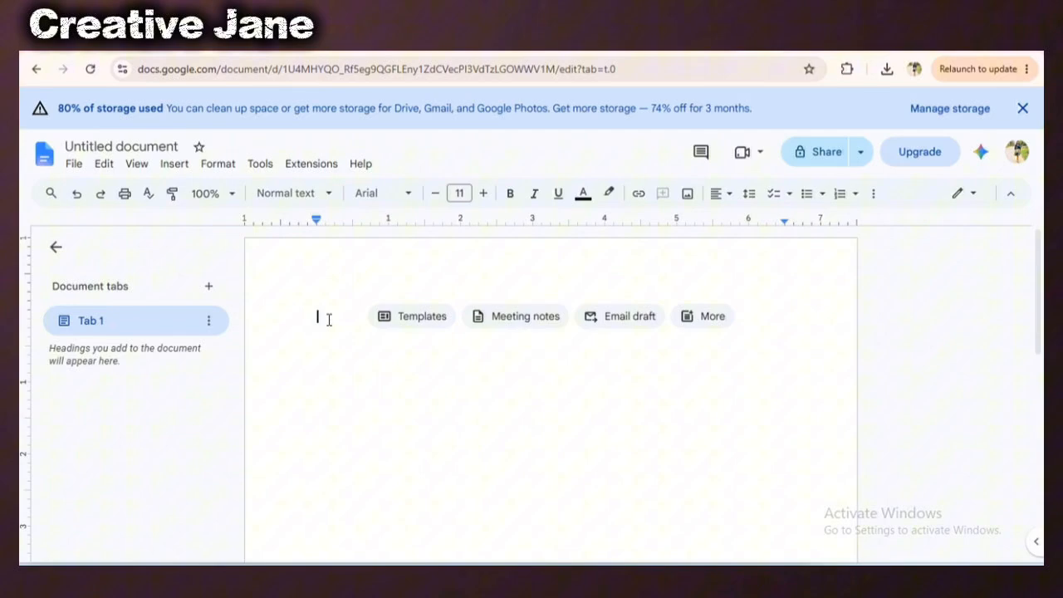
pyautogui.rightClick(325, 315)
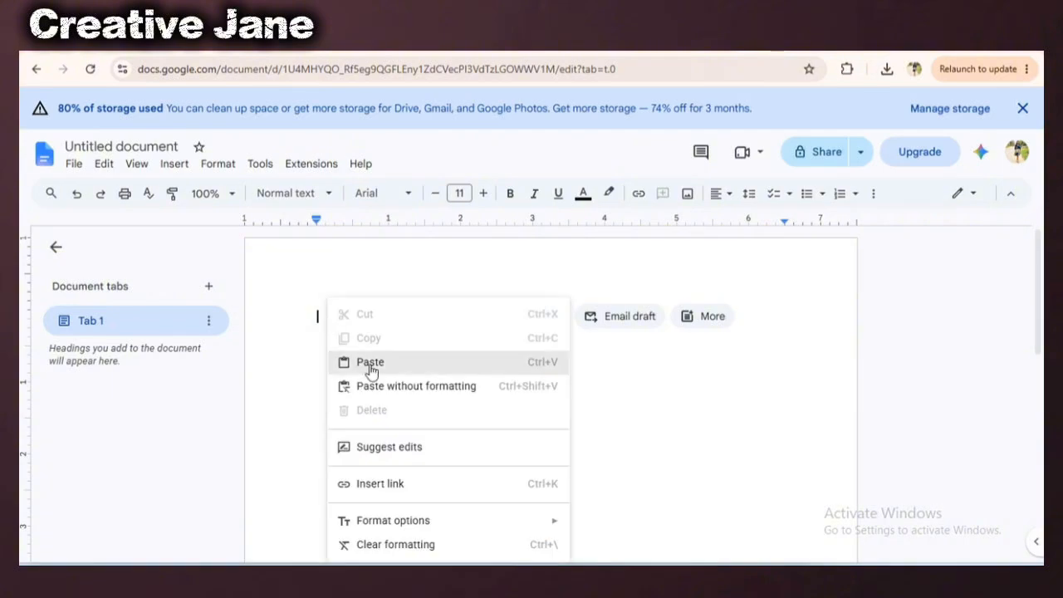
pyautogui.click(371, 367)
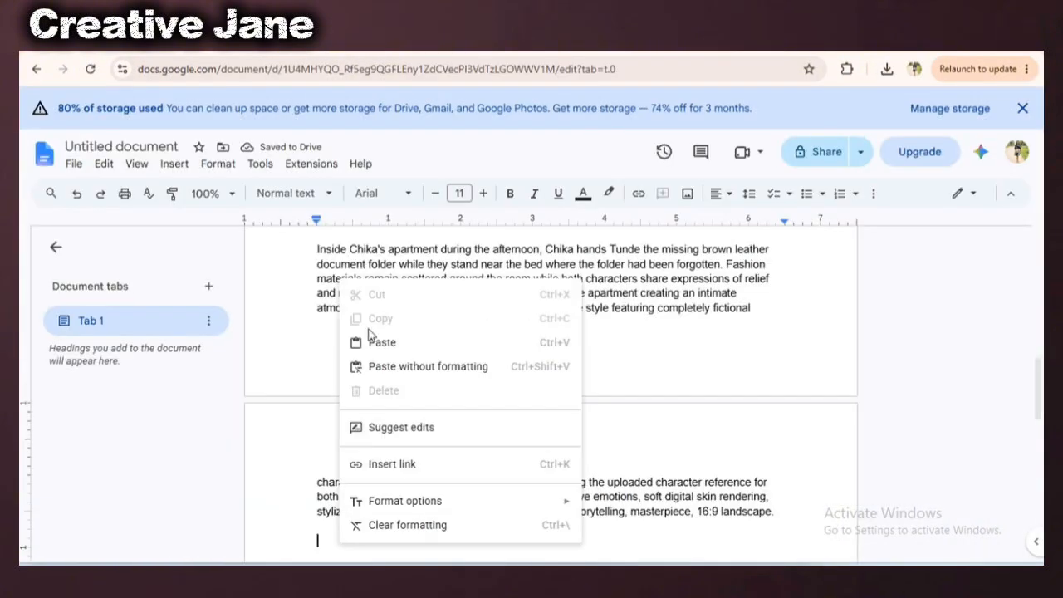
pyautogui.click(375, 341)
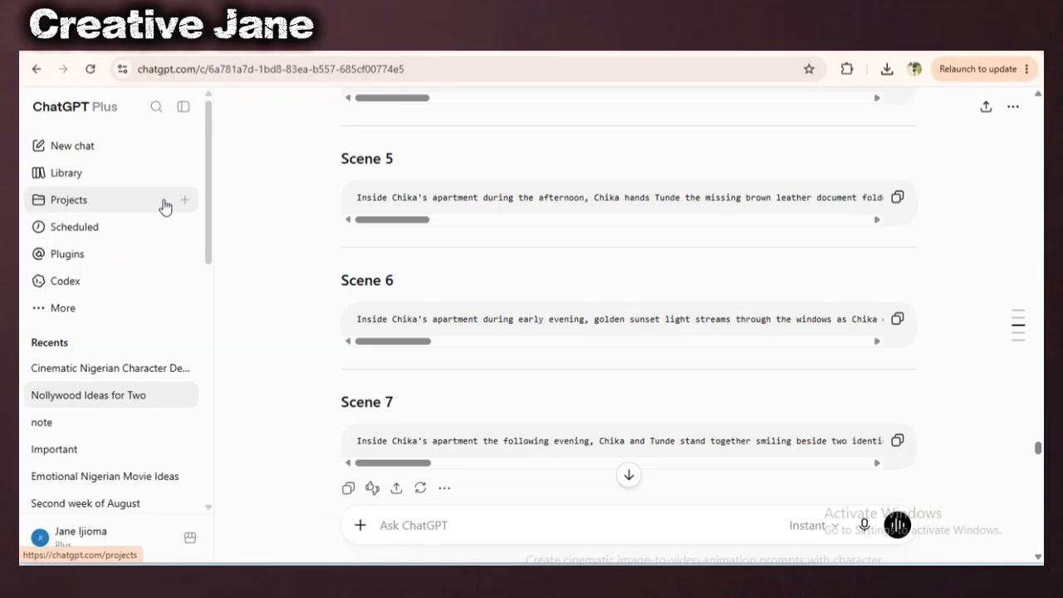
# - Search the Chrome Web Store for "Chatgpt image auto" and add the ChatGPT Image Auto extension to Chrome
pyautogui.click(847, 69)
pyautogui.click(696, 405)
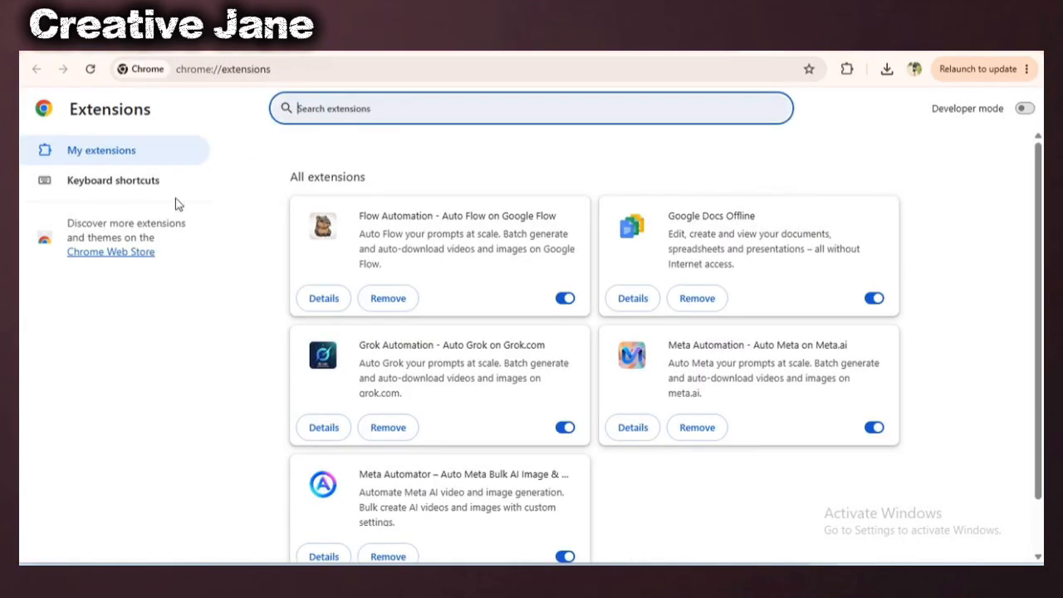
pyautogui.click(106, 252)
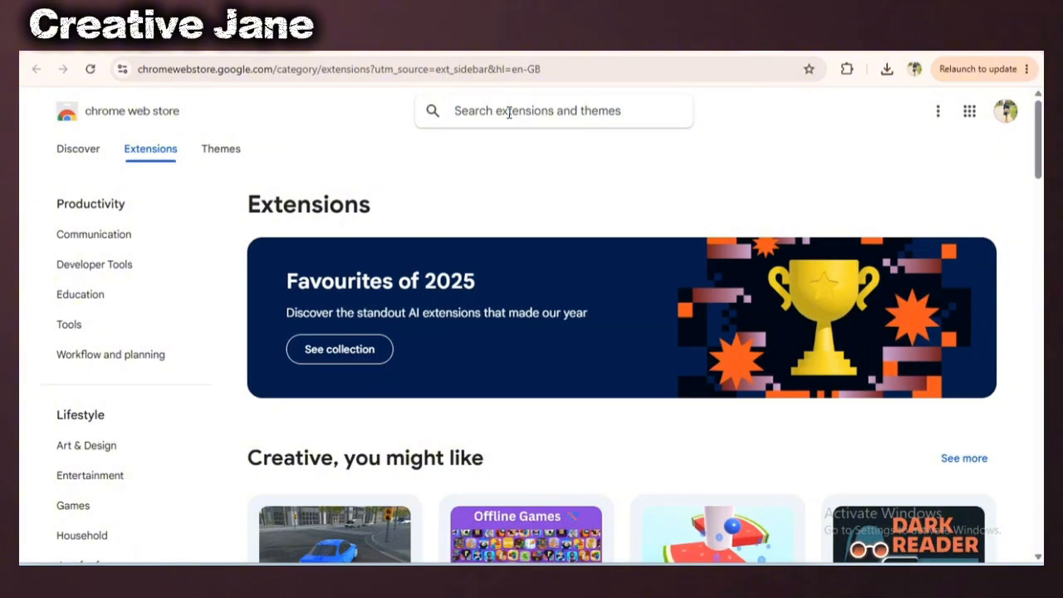
pyautogui.click(509, 112)
pyautogui.write('Chatgpt')
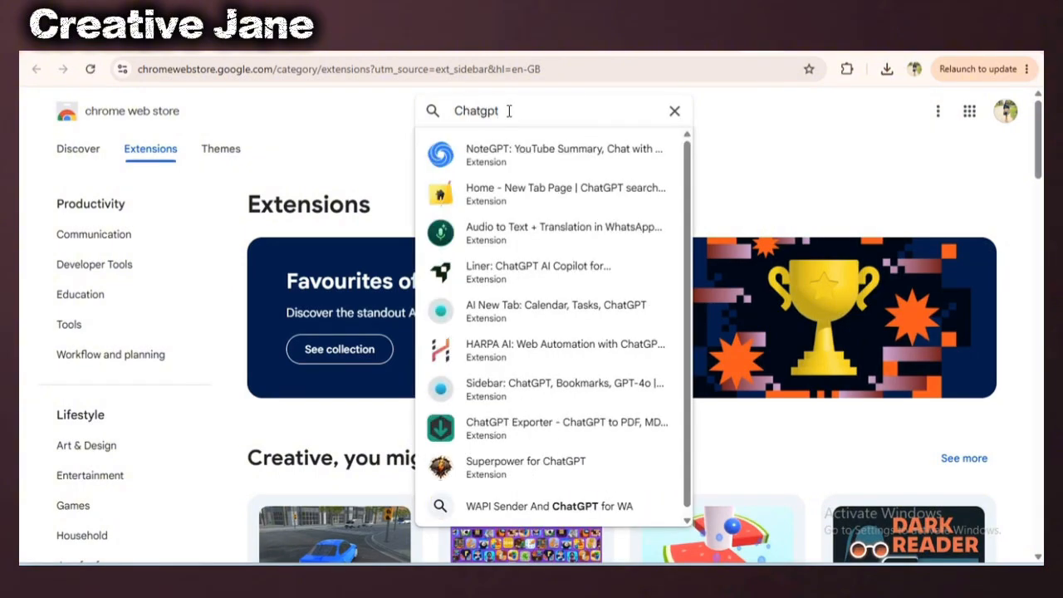
pyautogui.write(' image auto')
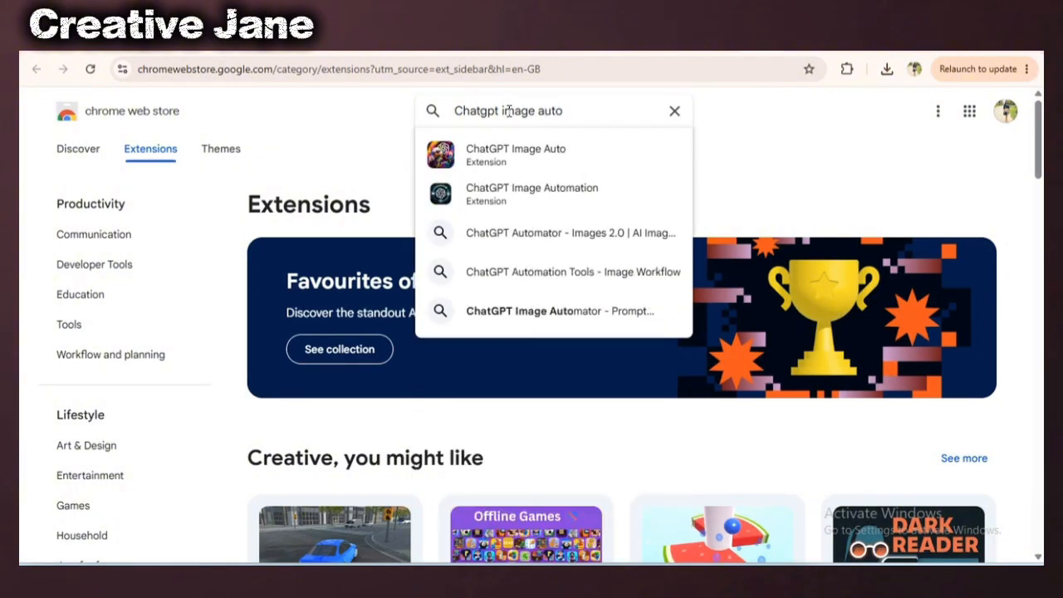
pyautogui.click(440, 158)
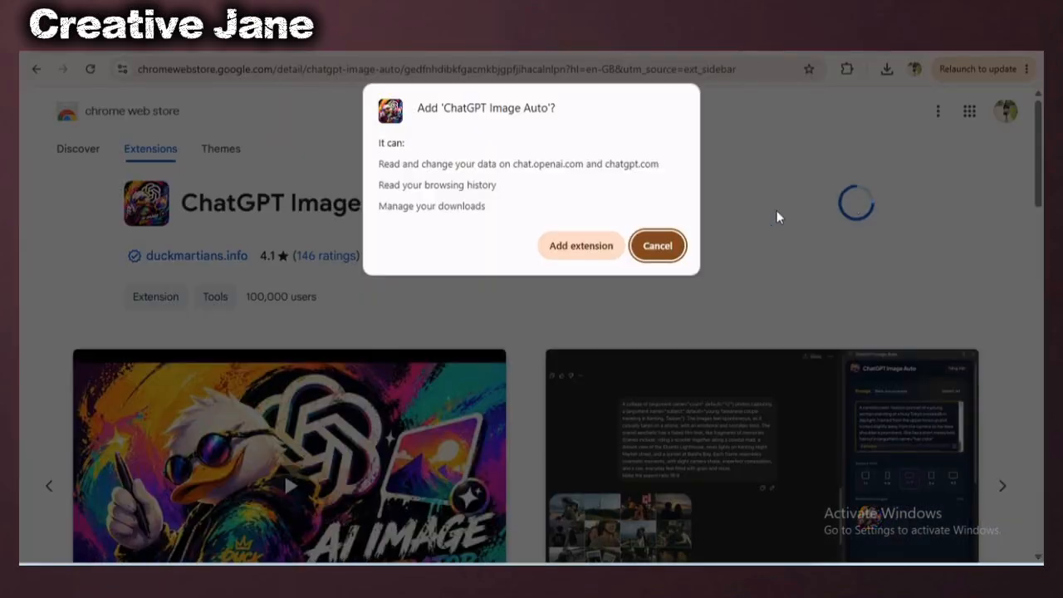
pyautogui.click(571, 247)
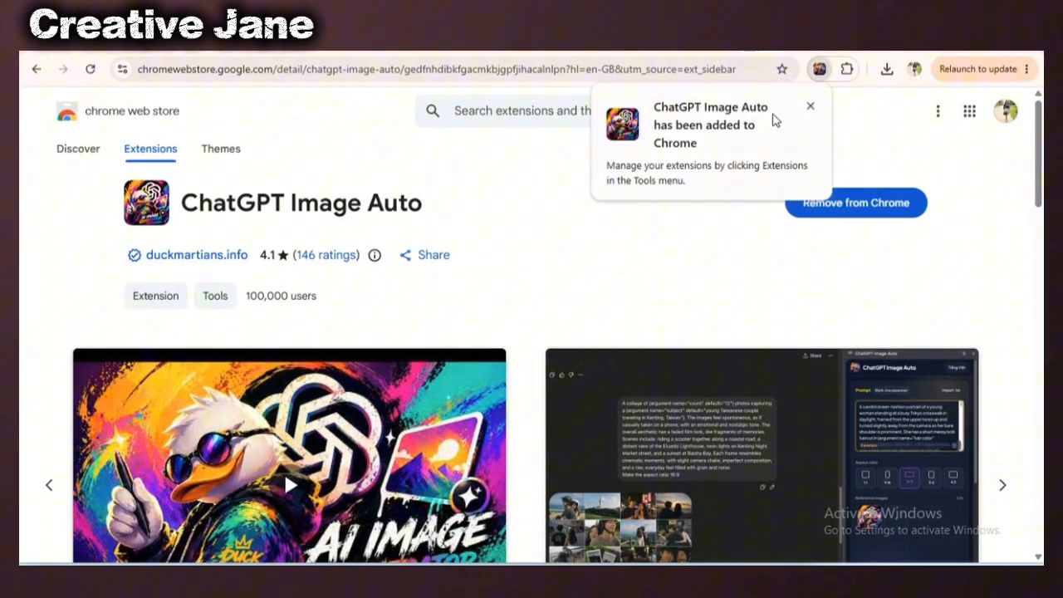
# - Switch to ChatGPT's Images page and launch the ChatGPT Image Auto extension there
pyautogui.click(249, 52)
pyautogui.click(67, 173)
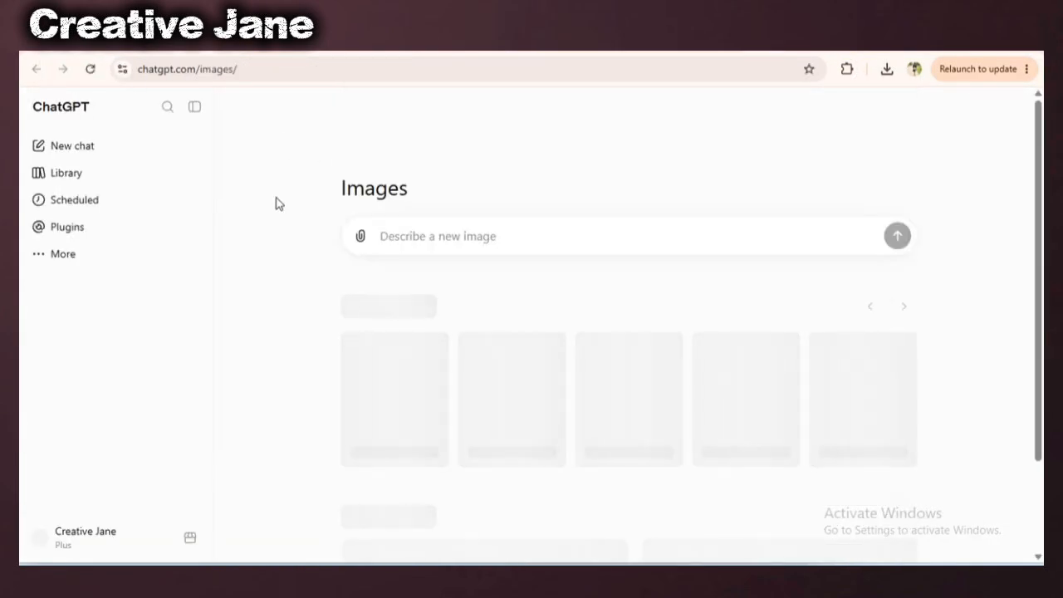
pyautogui.click(848, 69)
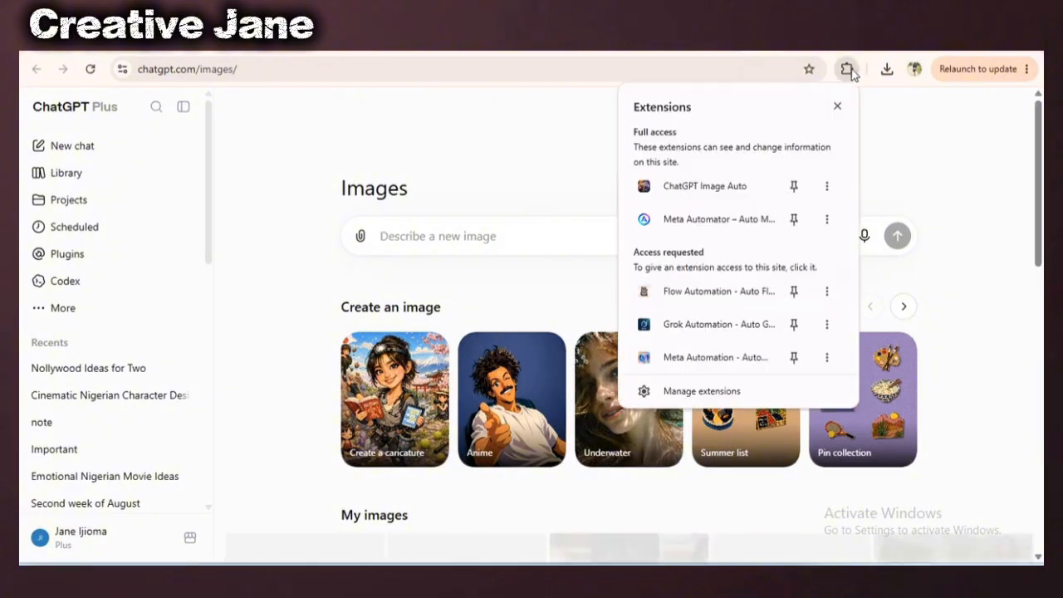
pyautogui.click(704, 186)
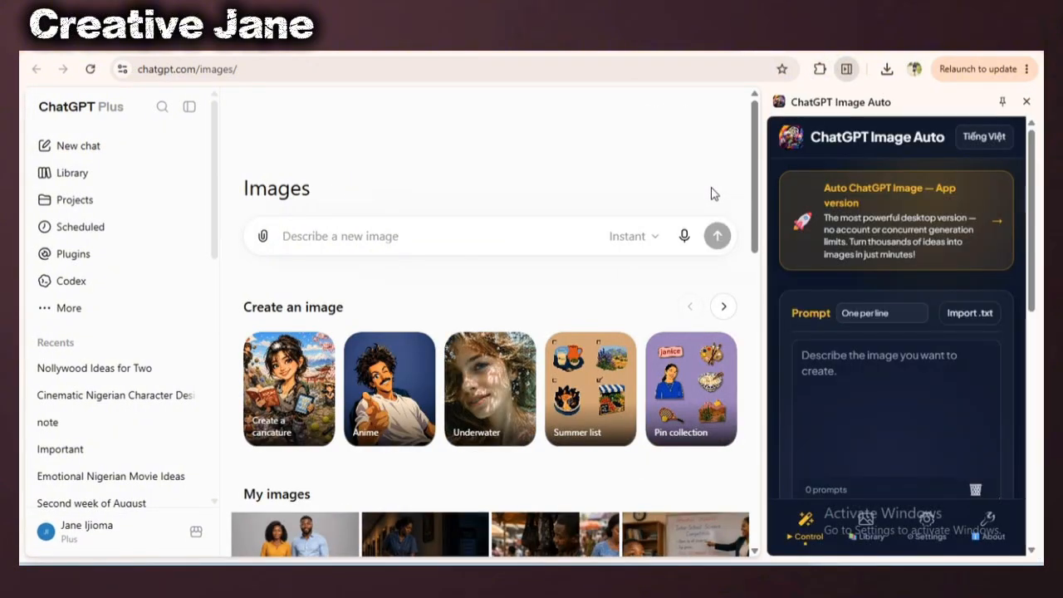
# - Copy all seven scene prompts from the Google Docs document into the ChatGPT Image Auto prompt box
pyautogui.hotkey('ctrl', 'Tab')
pyautogui.moveTo(323, 235); pyautogui.dragTo(748, 541)
pyautogui.rightClick(747, 541)
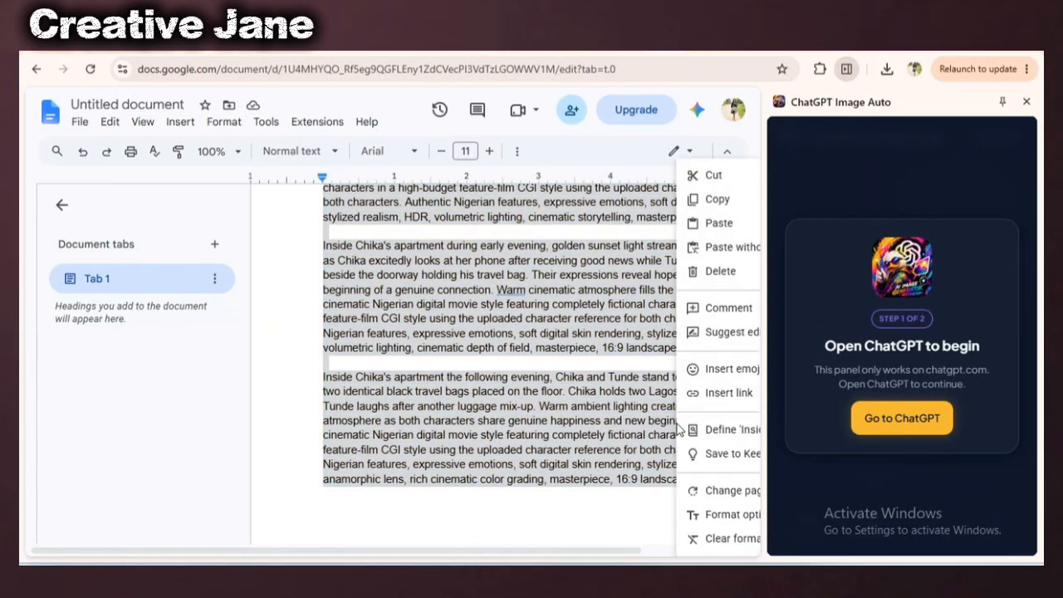
pyautogui.click(697, 197)
pyautogui.hotkey('ctrl', 'Tab')
pyautogui.rightClick(855, 348)
pyautogui.click(875, 209)
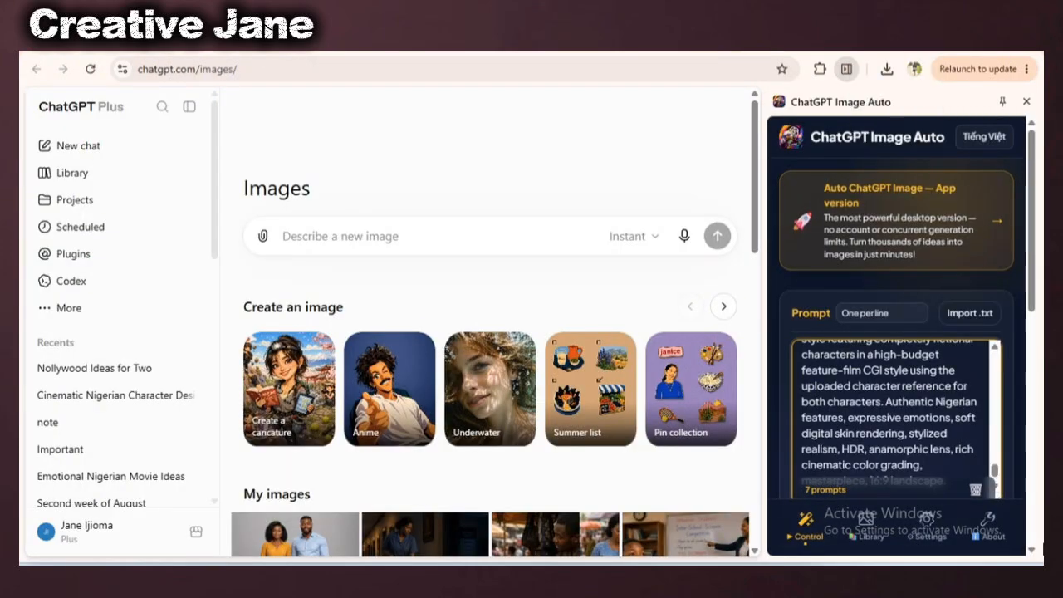
# - Set the aspect ratio to 16:9 and add the downloaded two-character picture as the reference image
pyautogui.scroll(-2, 1034, 554)
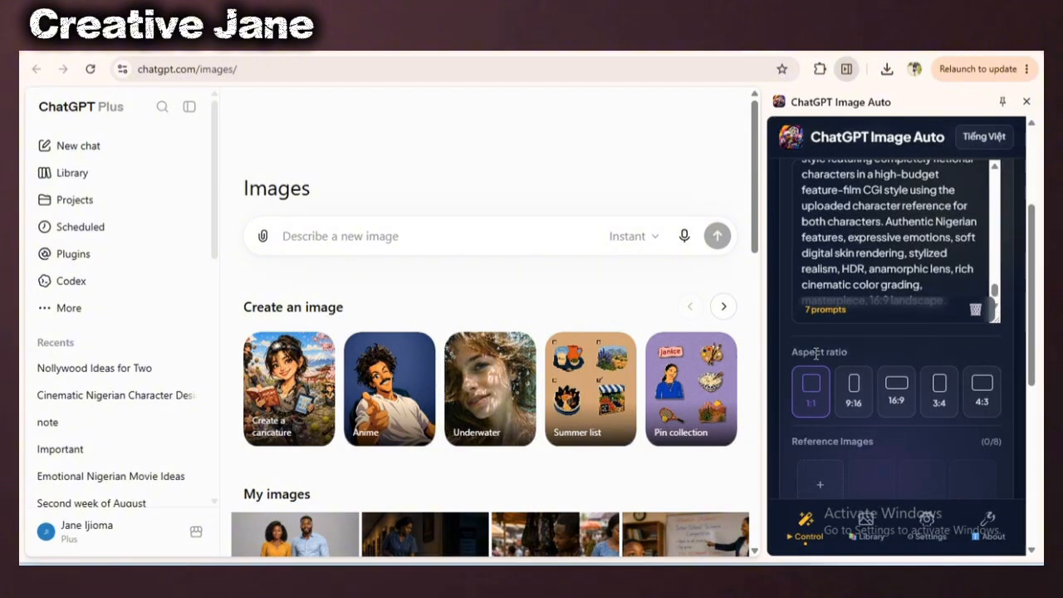
pyautogui.click(1031, 550)
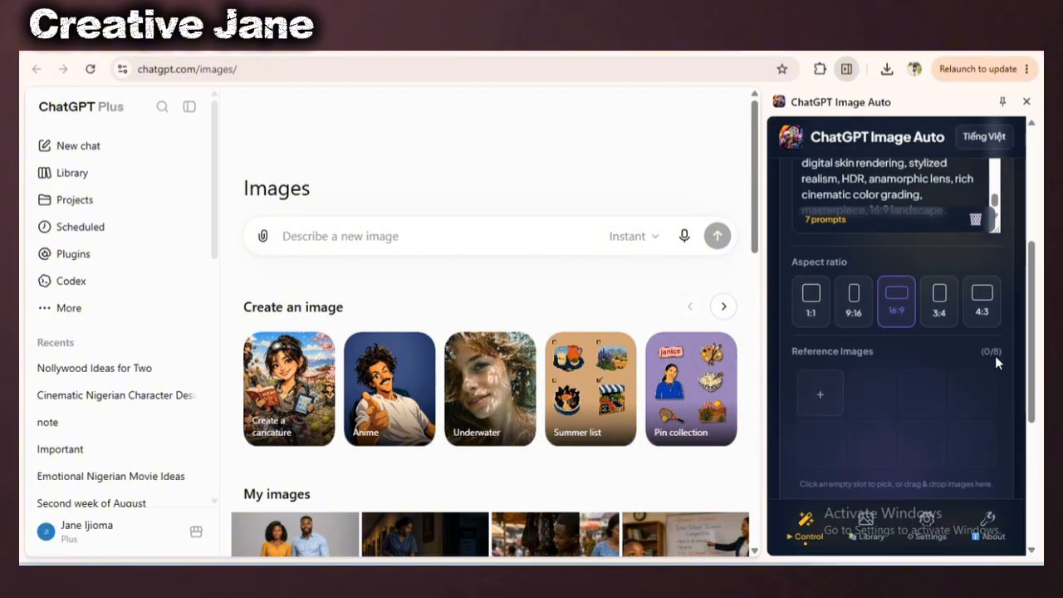
pyautogui.click(818, 387)
pyautogui.doubleClick(214, 285)
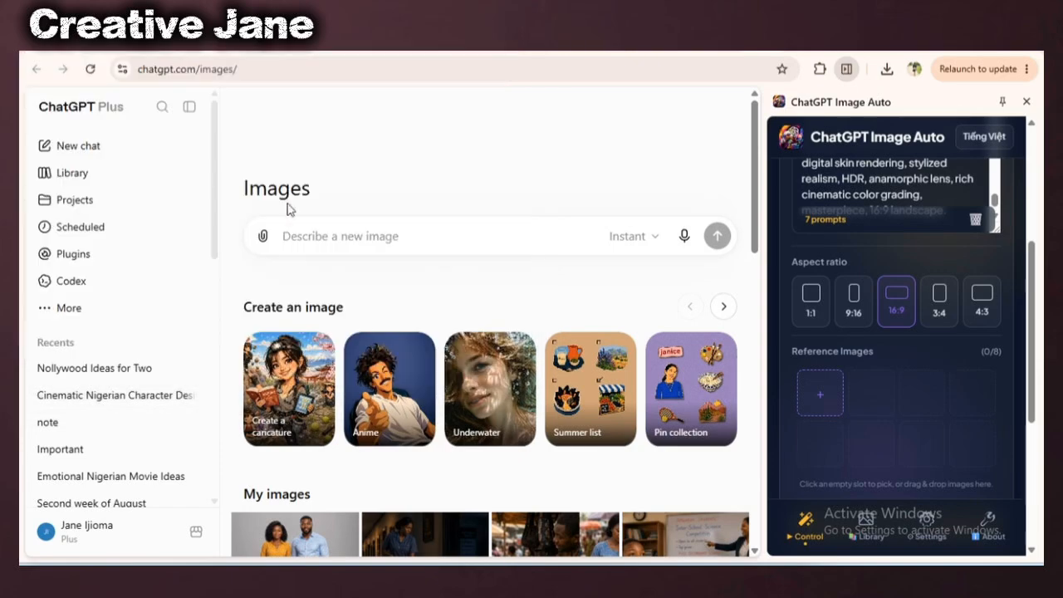
pyautogui.scroll(-3, 843, 404)
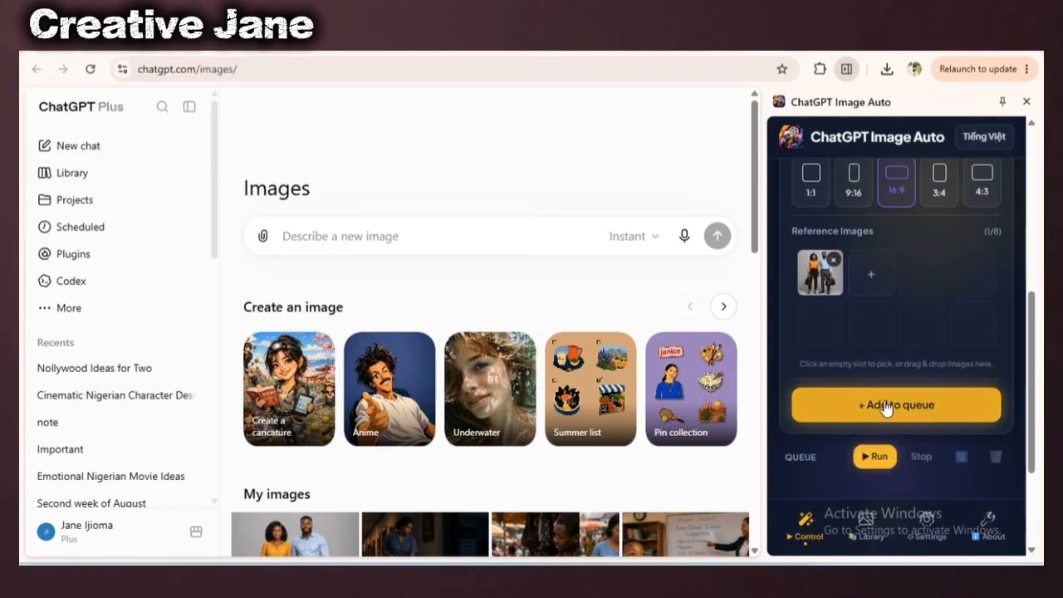
# - Check the extension's auto-download option and save folder, and return to the queue controls
pyautogui.click(919, 529)
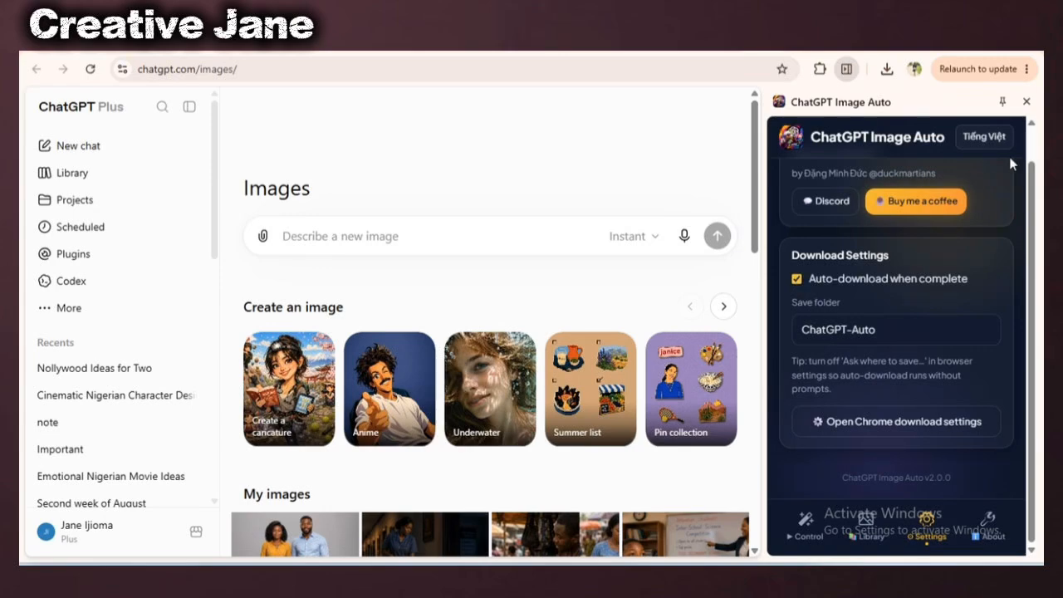
pyautogui.click(806, 520)
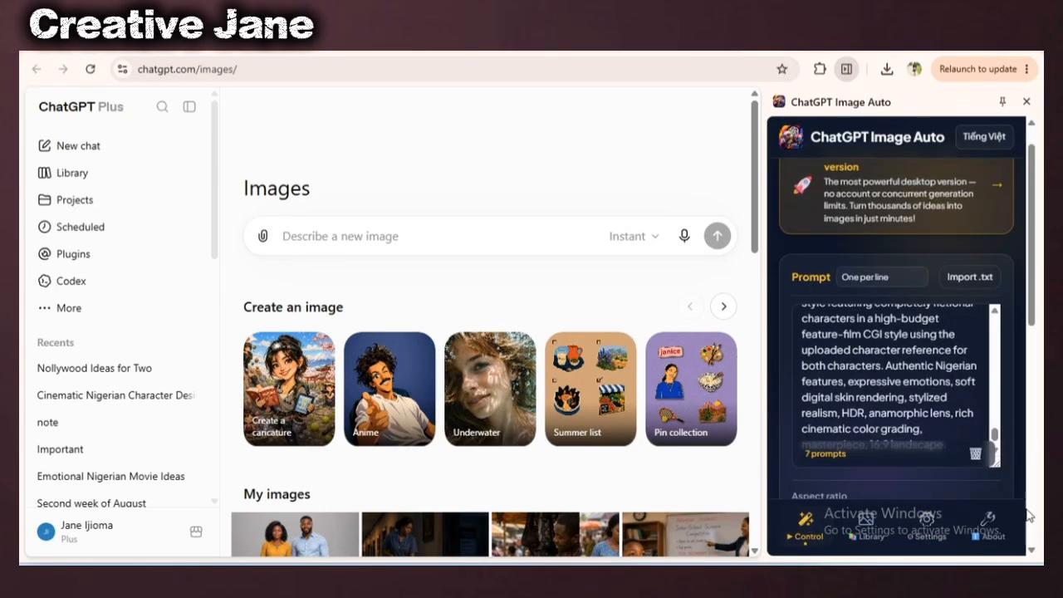
pyautogui.scroll(-10, 1033, 553)
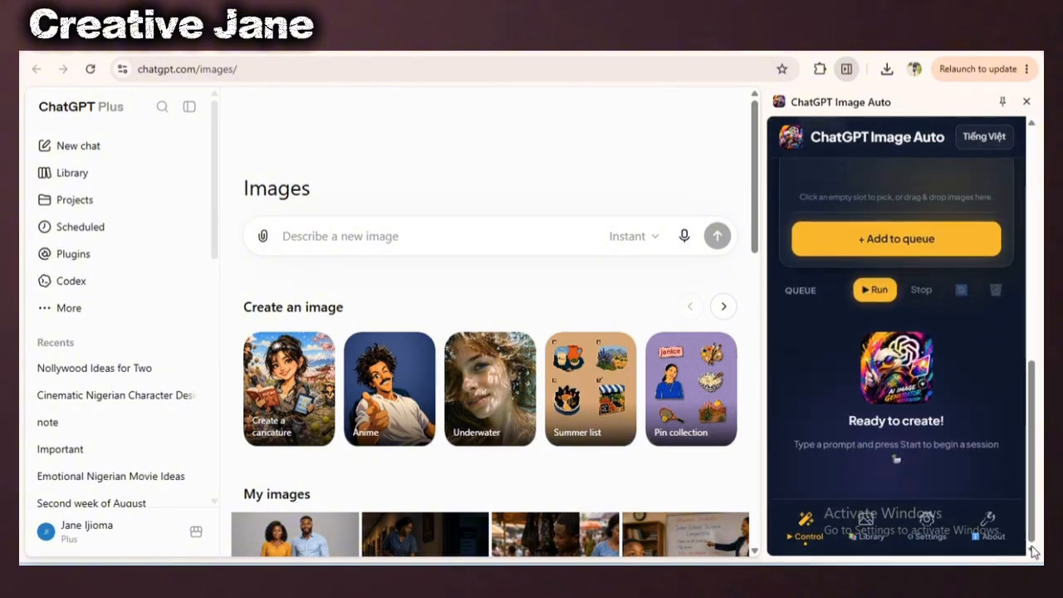
# - Add the seven scene prompts to the ChatGPT Image Auto queue, run it, and review the queued items through to the last image
pyautogui.click(895, 240)
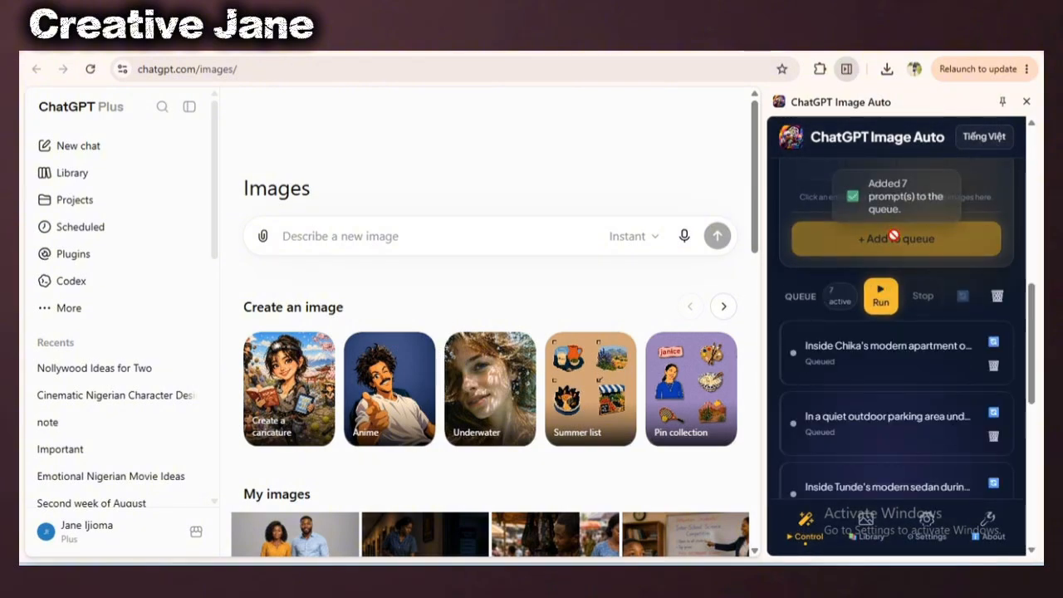
pyautogui.click(880, 296)
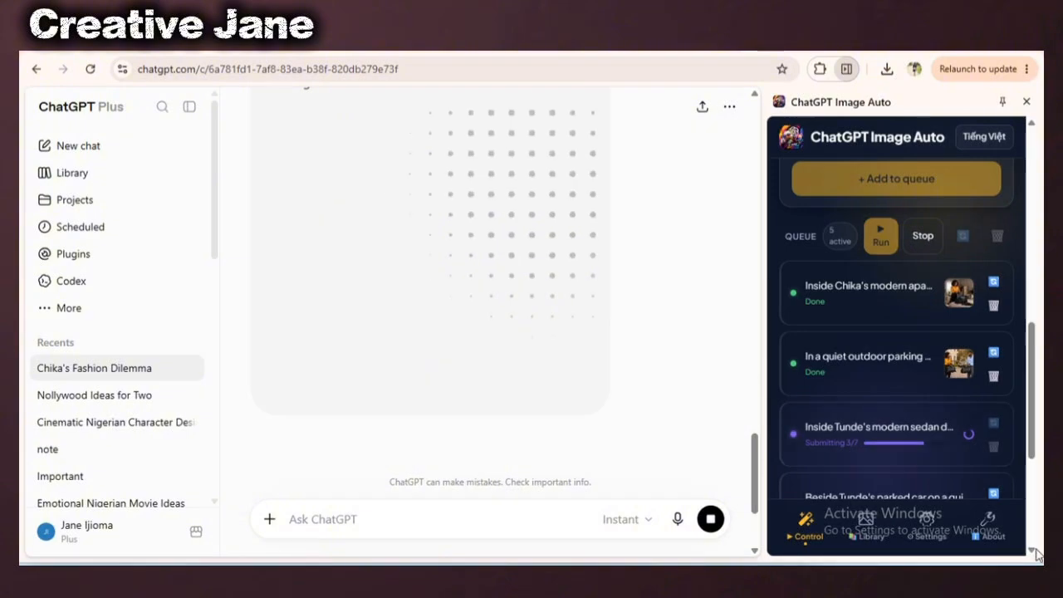
pyautogui.scroll(-2, 897, 399)
pyautogui.scroll(-3, 1034, 552)
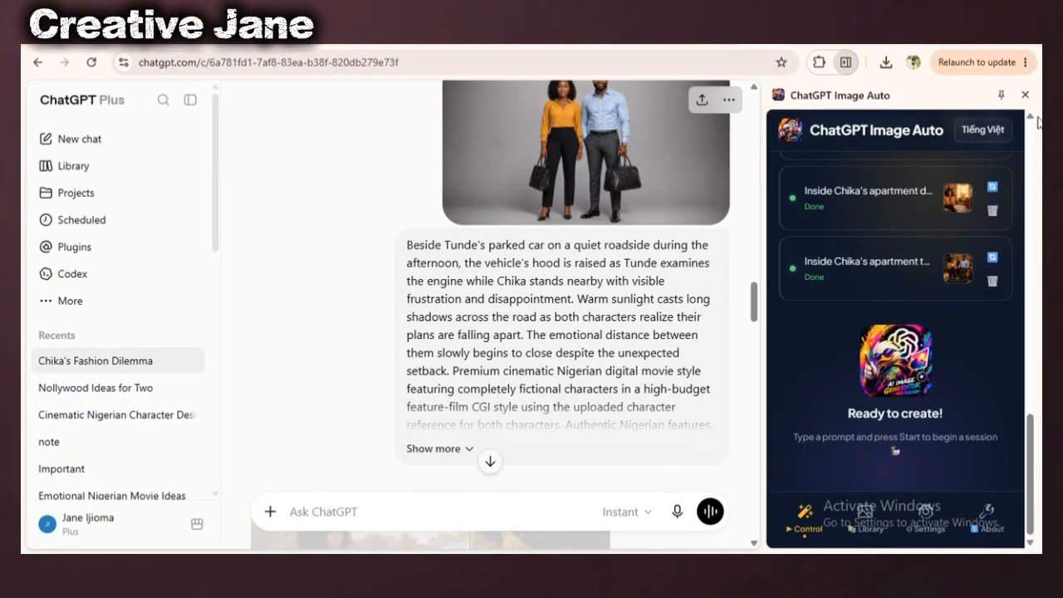
pyautogui.scroll(4, 1031, 120)
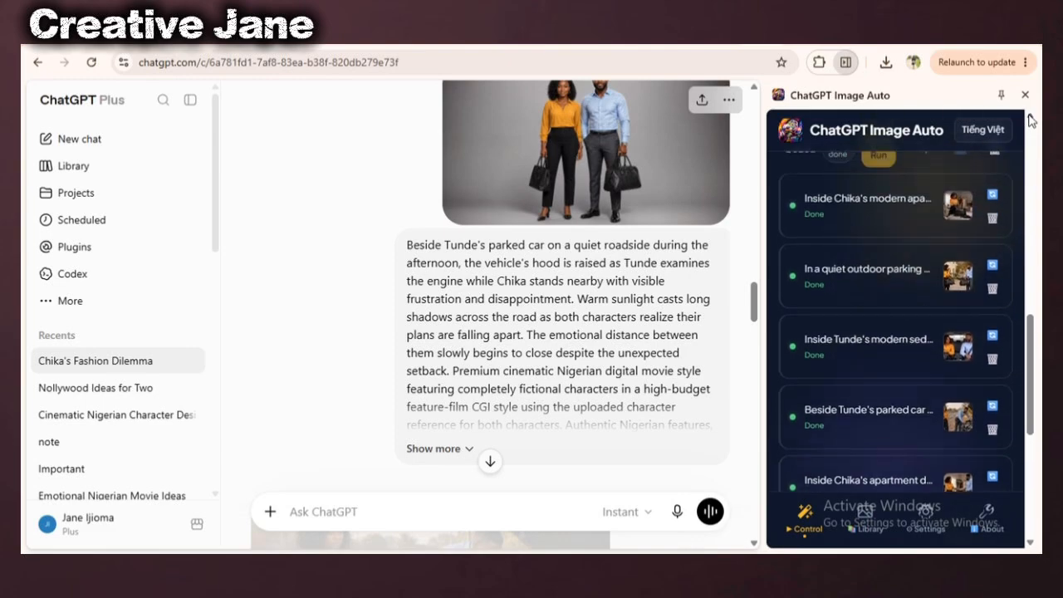
pyautogui.scroll(3, 1030, 121)
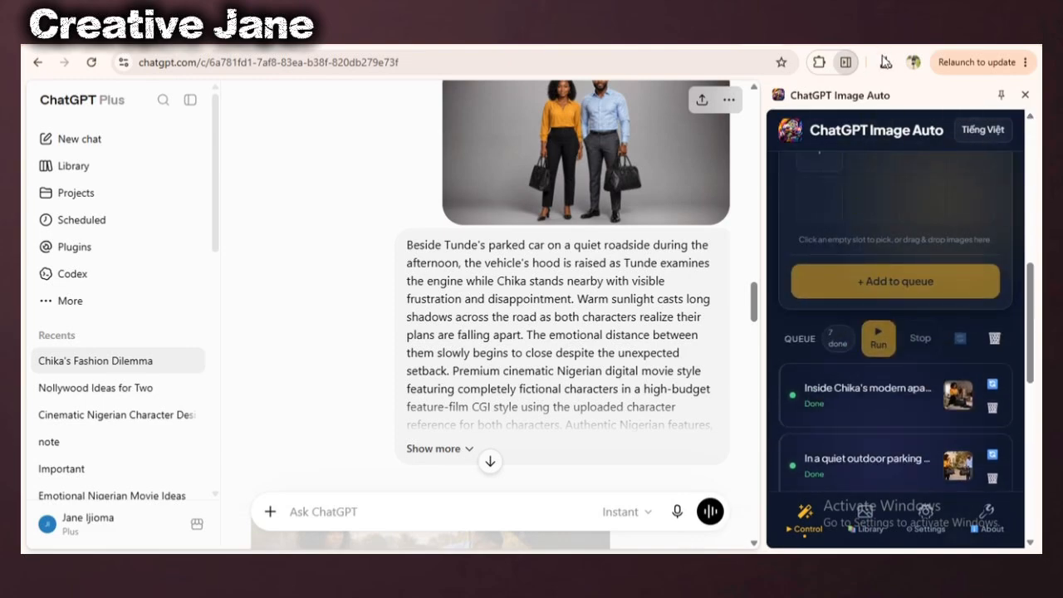
# - Switch to the Google Vids search results, sign in to Vids from its product page, and dismiss the start dialog for a blank video
pyautogui.click(885, 65)
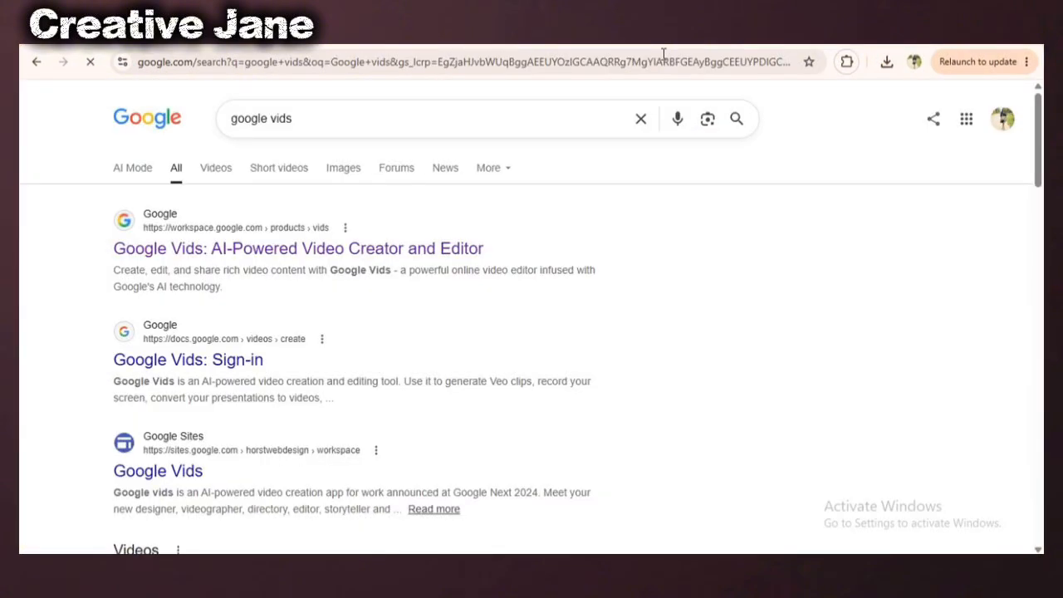
pyautogui.click(307, 248)
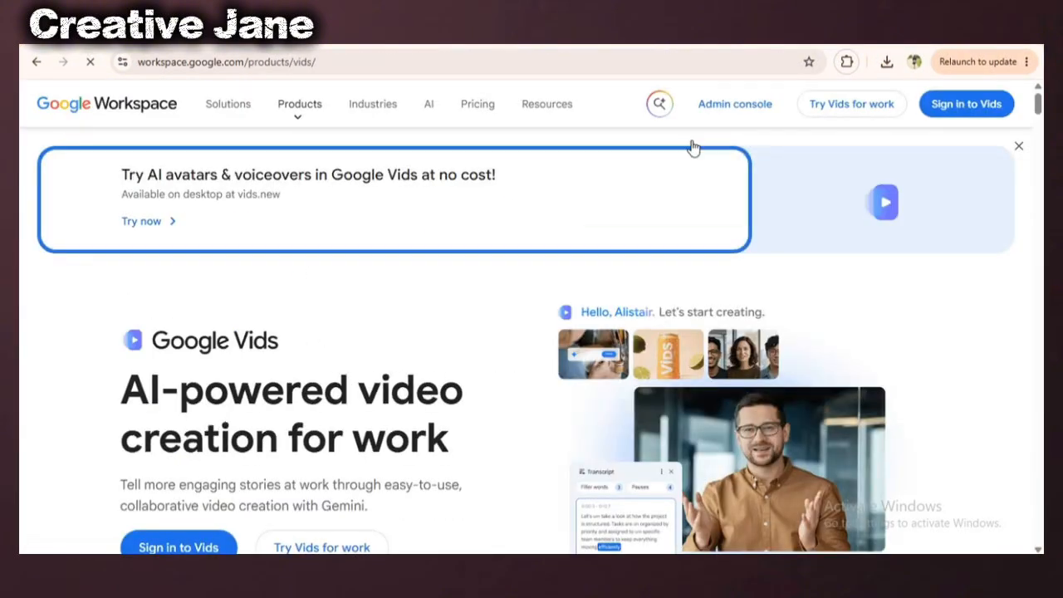
pyautogui.click(948, 109)
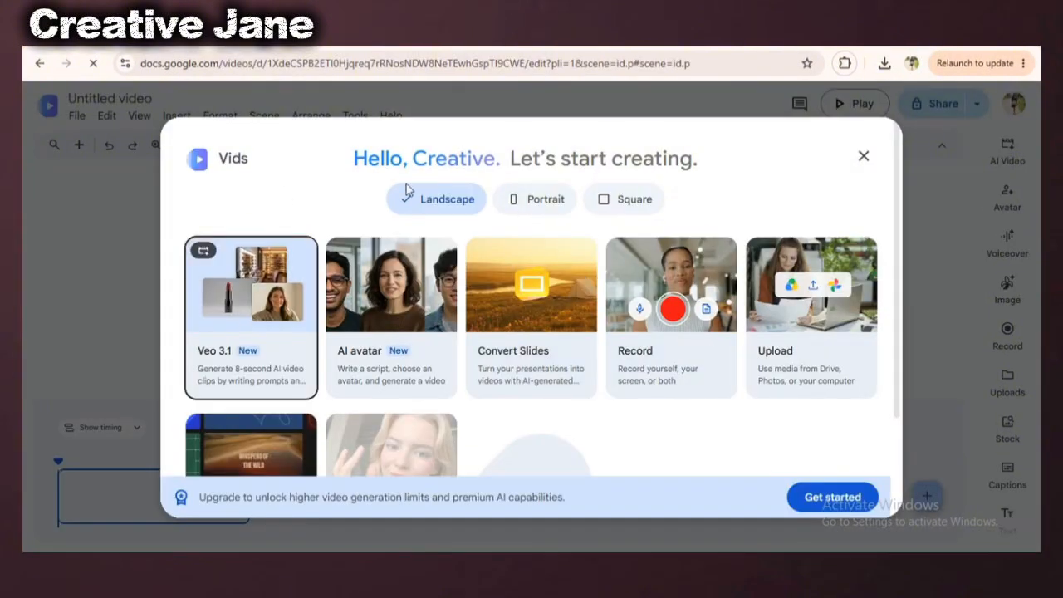
pyautogui.click(864, 156)
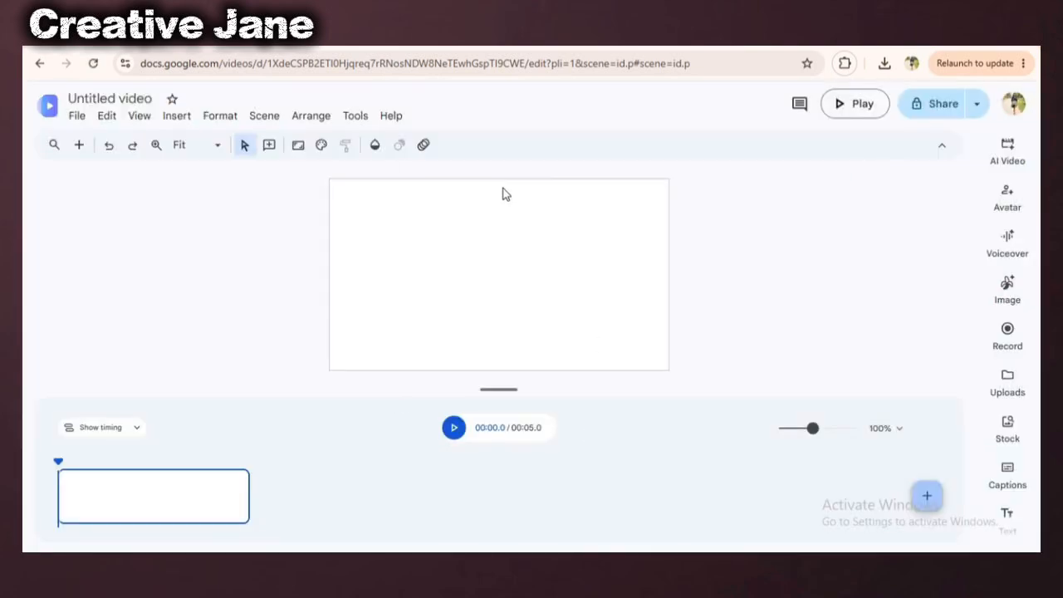
# - Start an AI video clip in Animate mode and add the Scene 1 image of the woman with the black bag from Downloads
pyautogui.click(1008, 148)
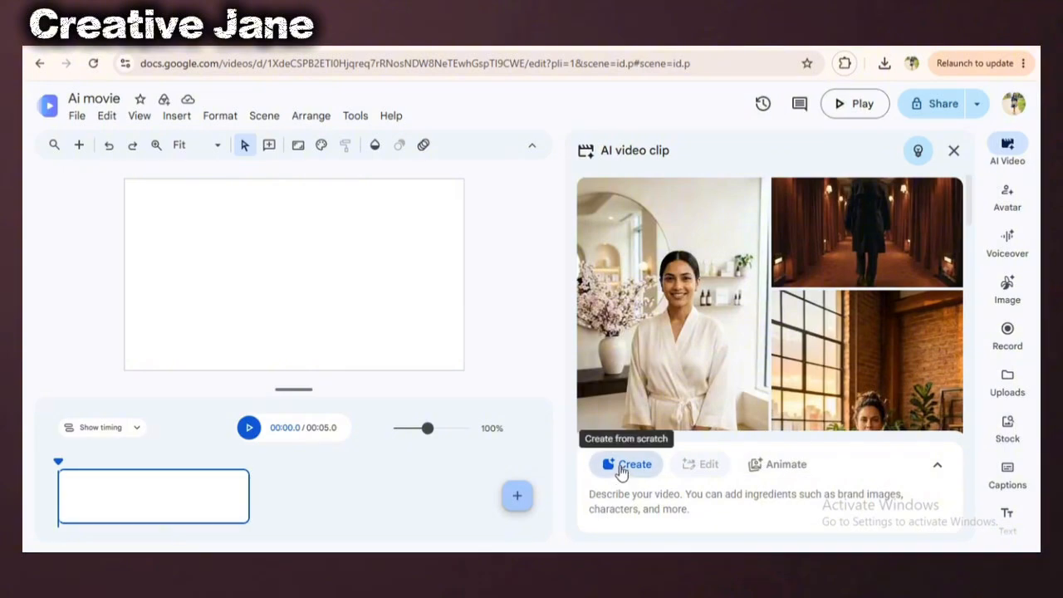
pyautogui.click(779, 464)
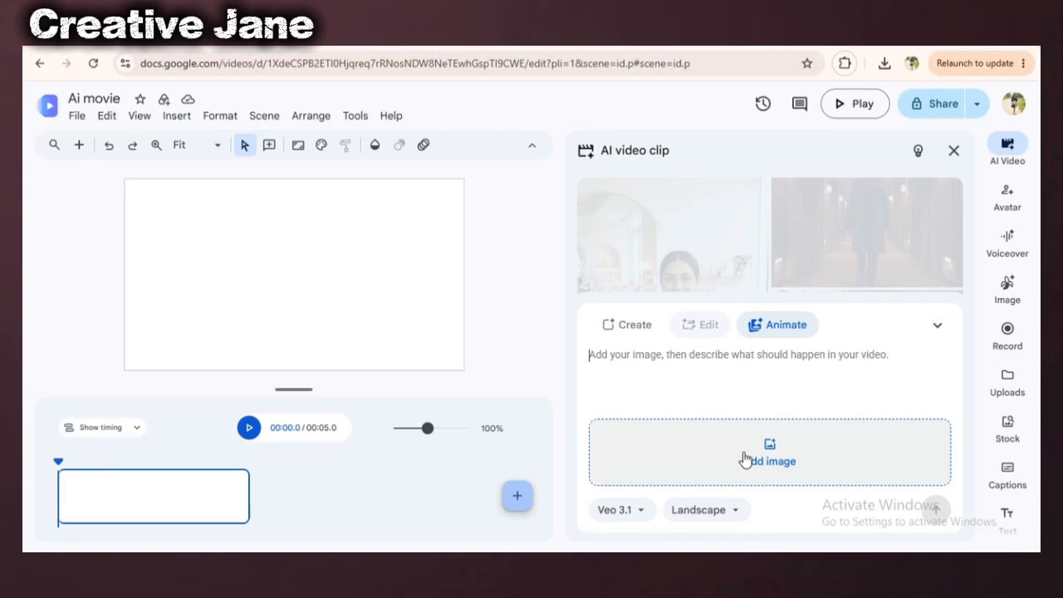
pyautogui.click(745, 459)
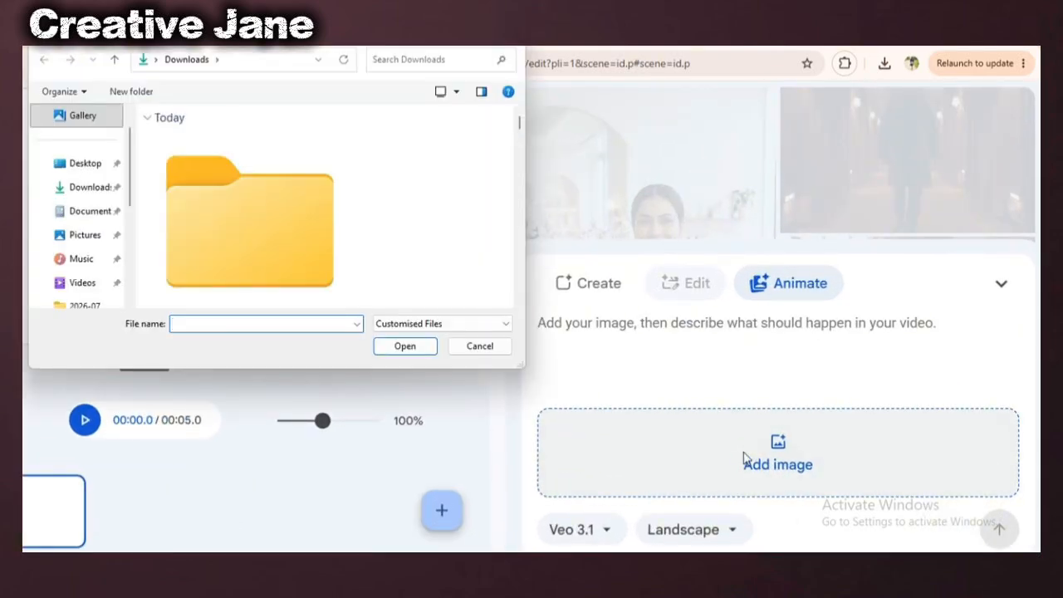
pyautogui.doubleClick(257, 193)
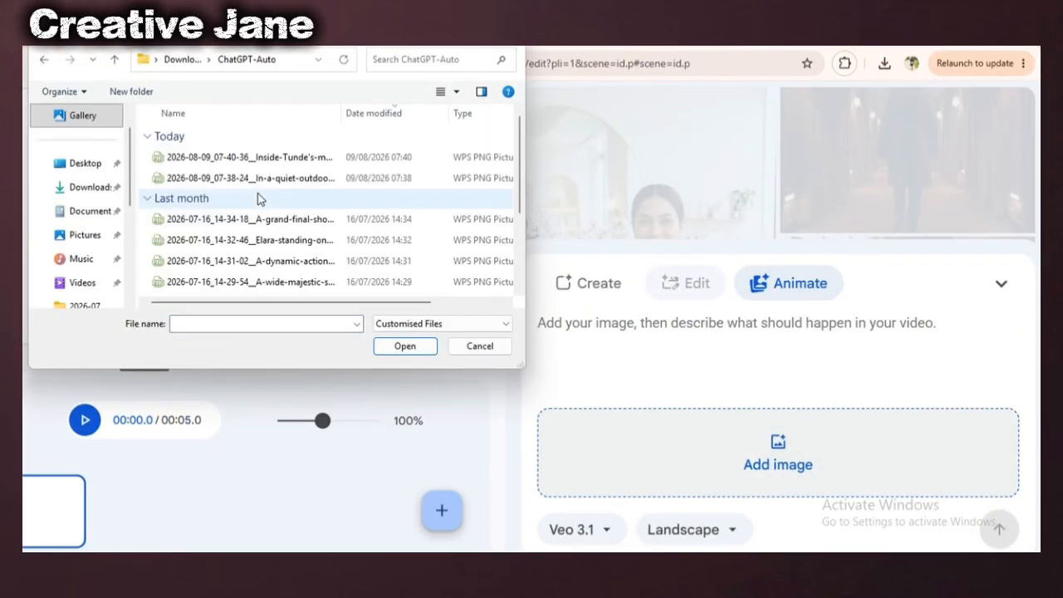
pyautogui.click(87, 187)
pyautogui.doubleClick(220, 267)
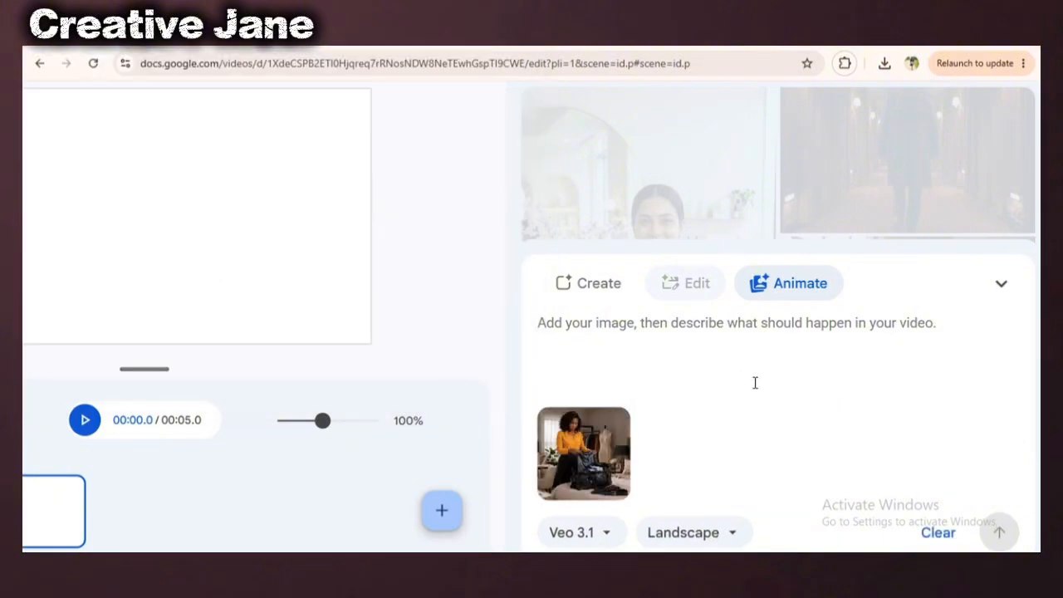
# - Check the video model choices, keeping Veo 3.1, and choose the Landscape 16:9 aspect ratio for the clip
pyautogui.click(606, 533)
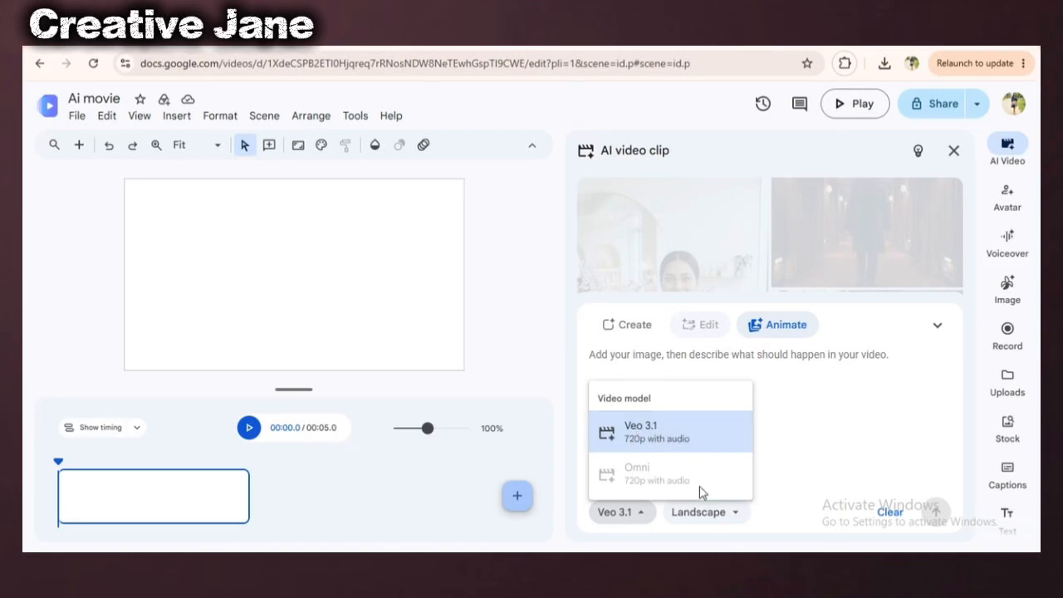
pyautogui.click(698, 514)
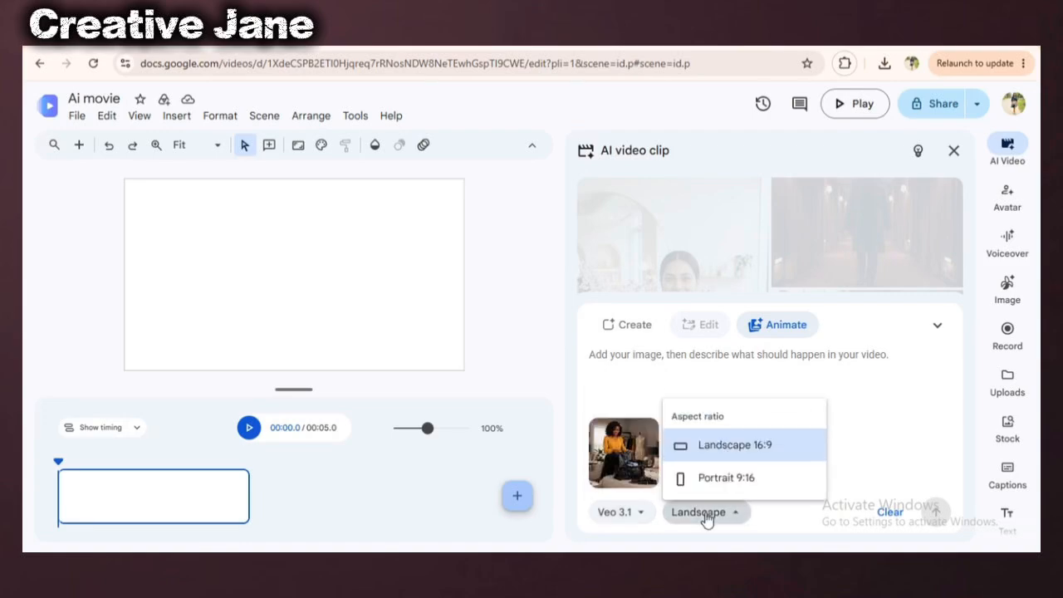
pyautogui.click(729, 457)
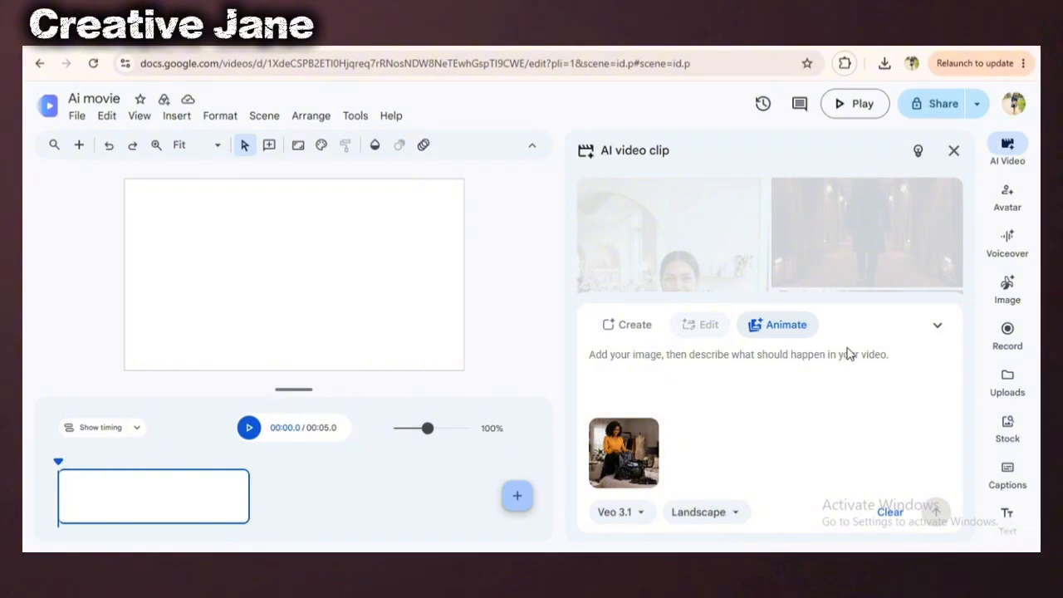
# - Copy the "Scene 1 – The Wrong Bag" animation prompt from the ChatGPT chat into the Vids clip description and generate the video
pyautogui.click(55, 47)
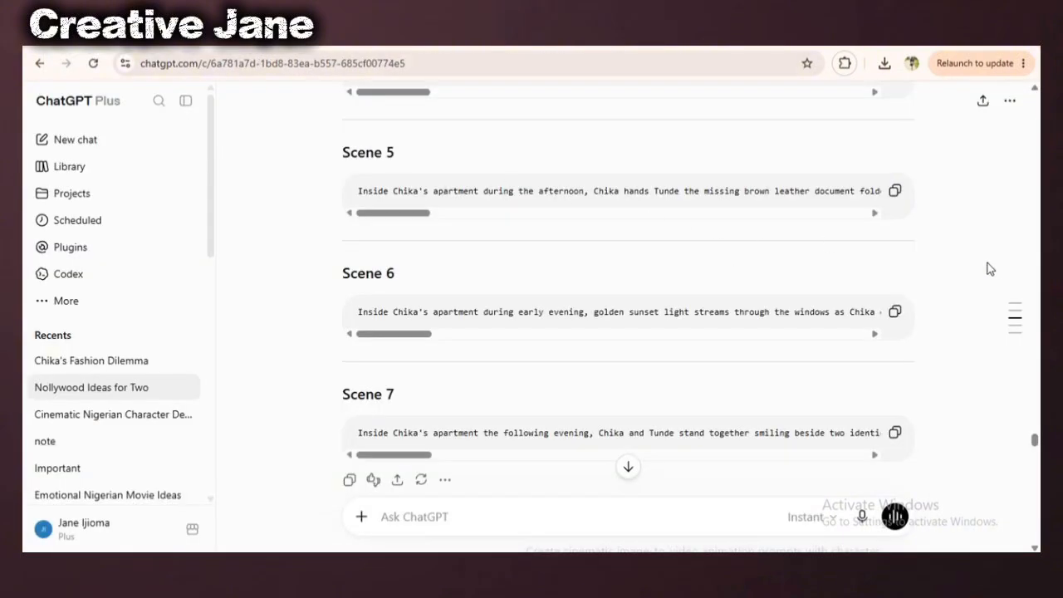
pyautogui.scroll(7, 990, 269)
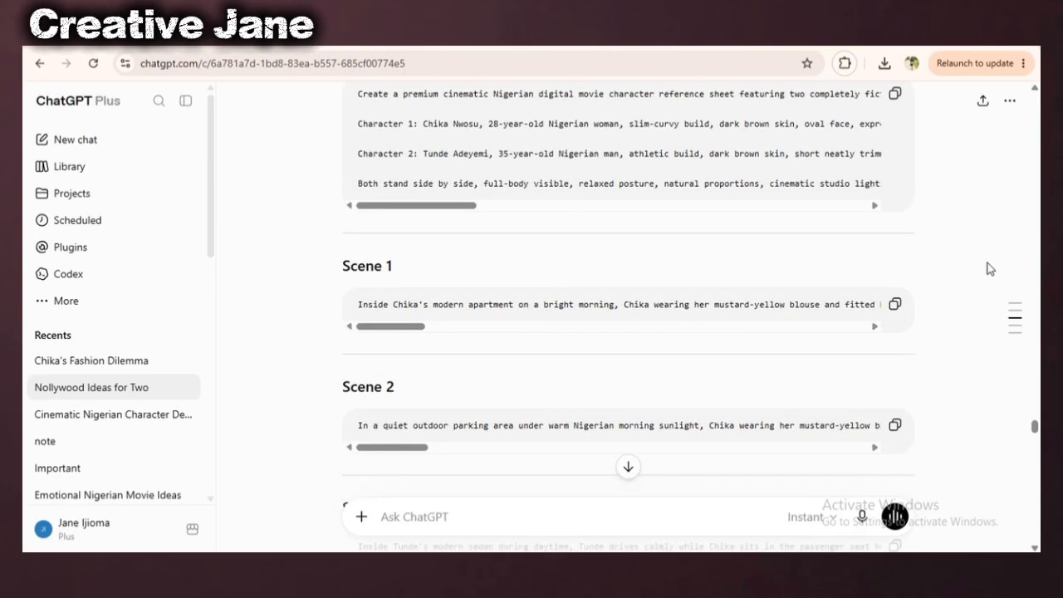
pyautogui.scroll(-5, 961, 311)
pyautogui.click(895, 186)
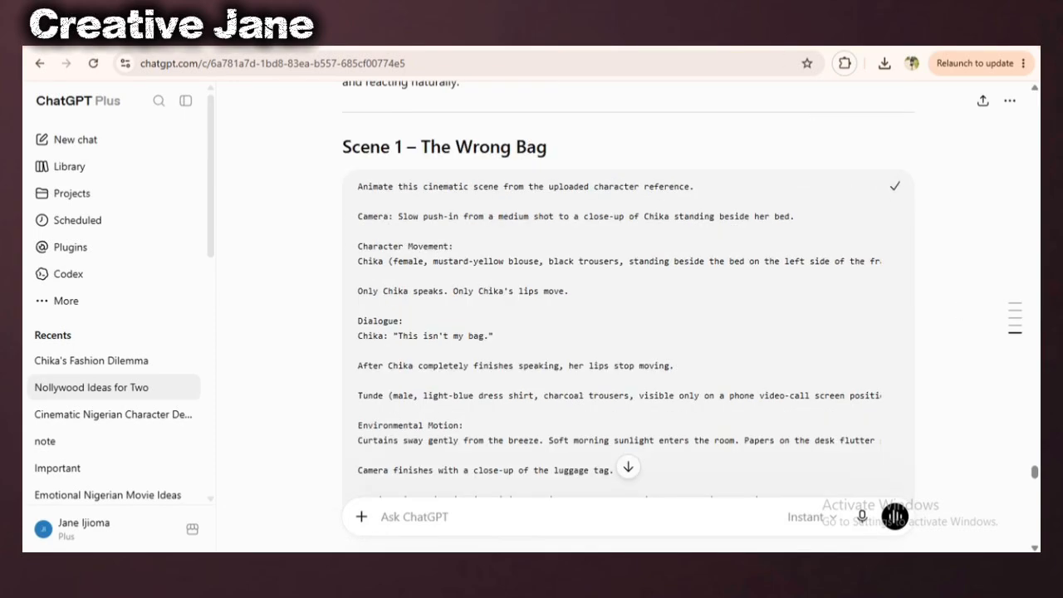
pyautogui.hotkey('ctrl', 'Tab')
pyautogui.rightClick(640, 362)
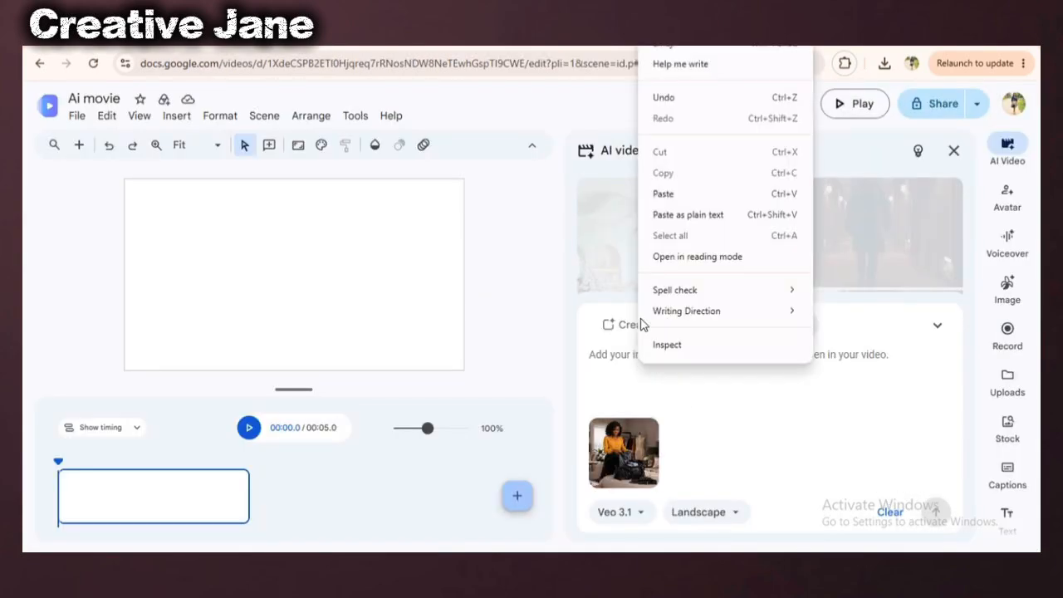
pyautogui.click(652, 197)
pyautogui.click(937, 512)
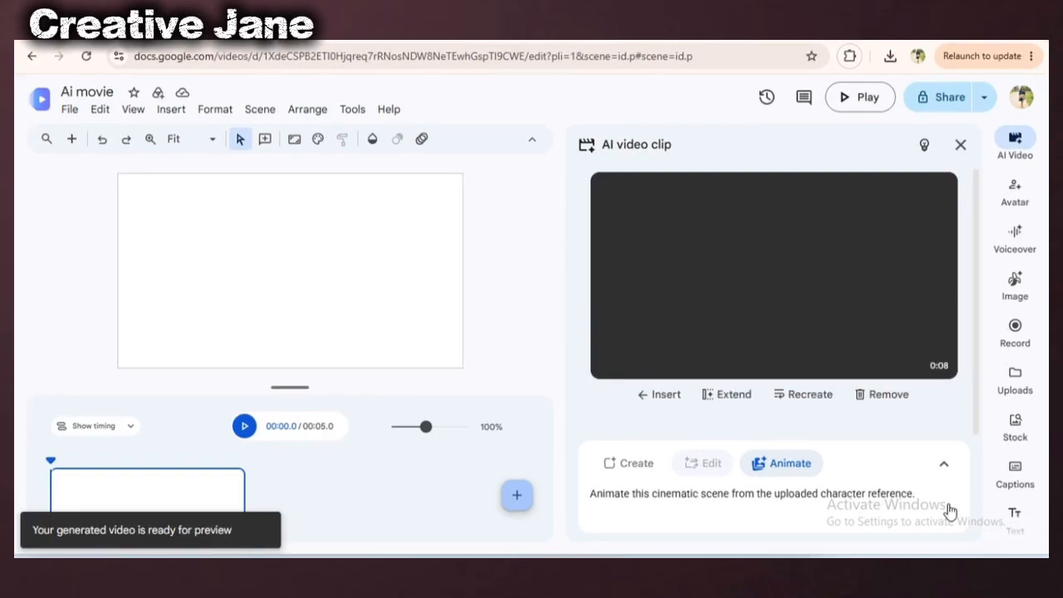
# - Preview the generated Scene 1 clip, insert it into the timeline, and play the movie back
pyautogui.moveTo(724, 310)
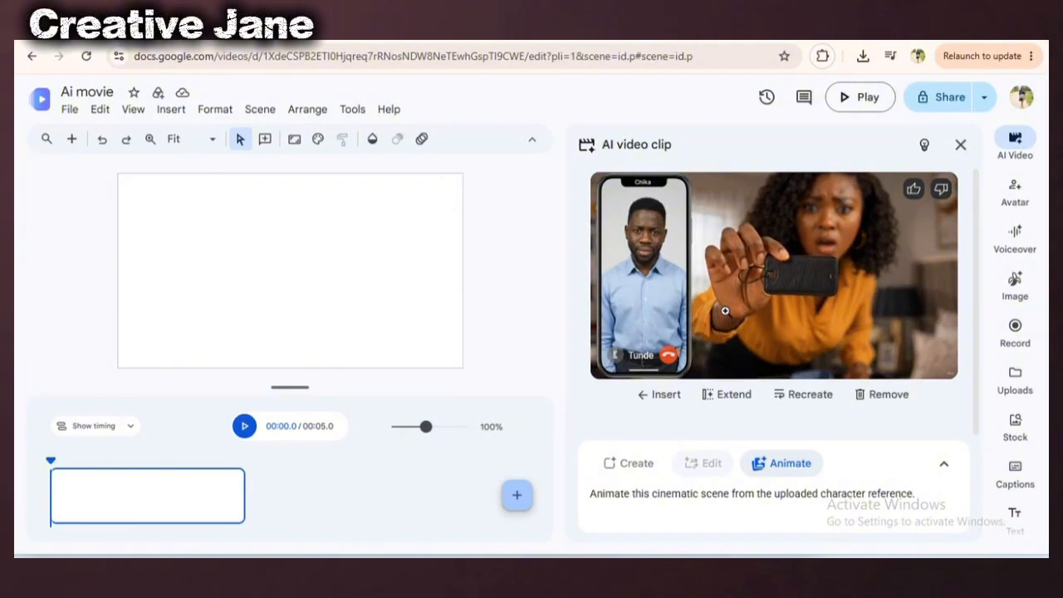
pyautogui.click(662, 395)
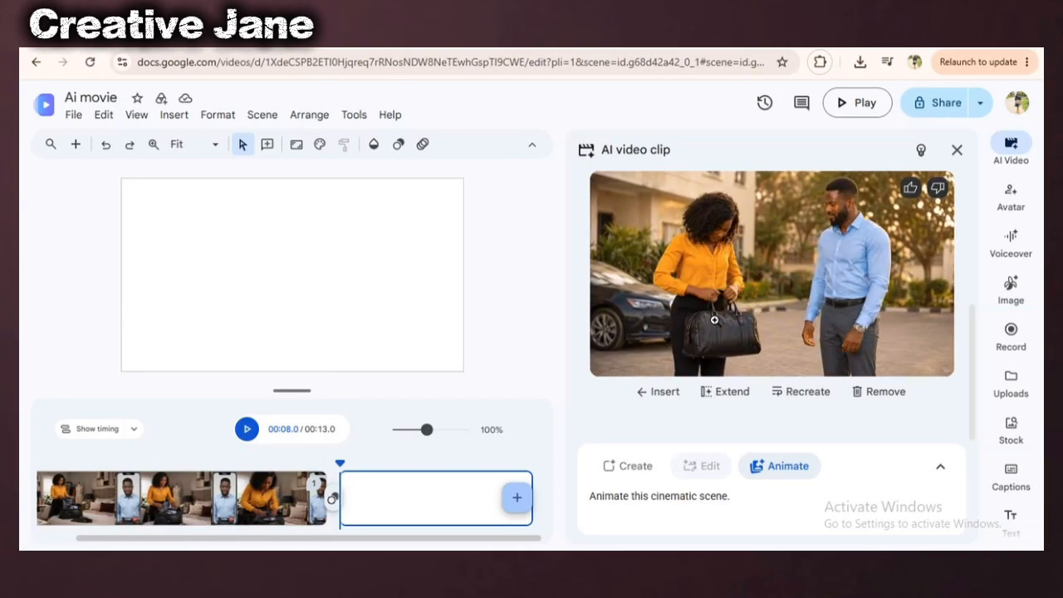
pyautogui.click(247, 429)
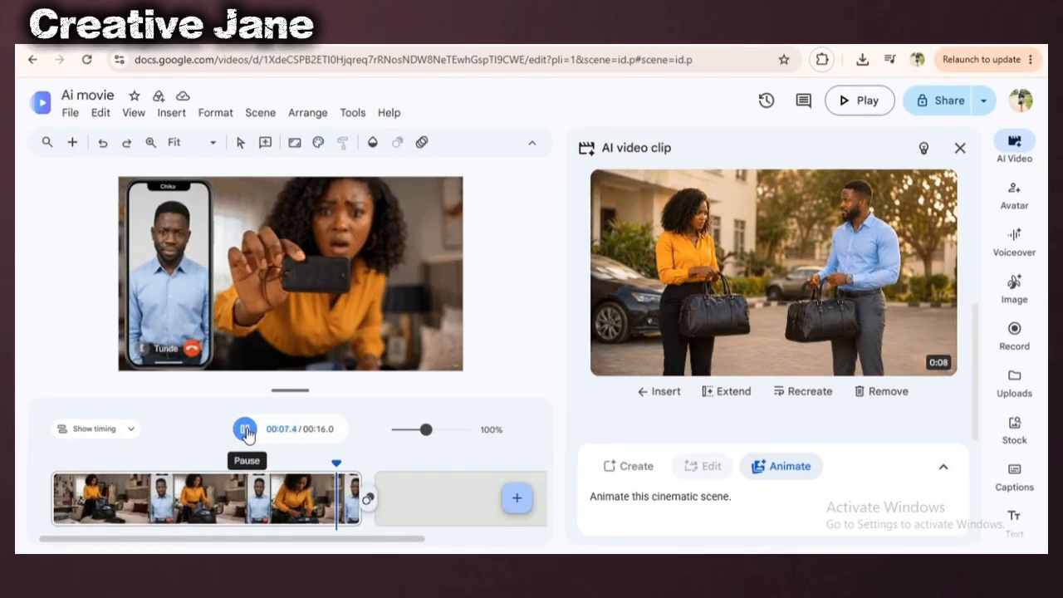